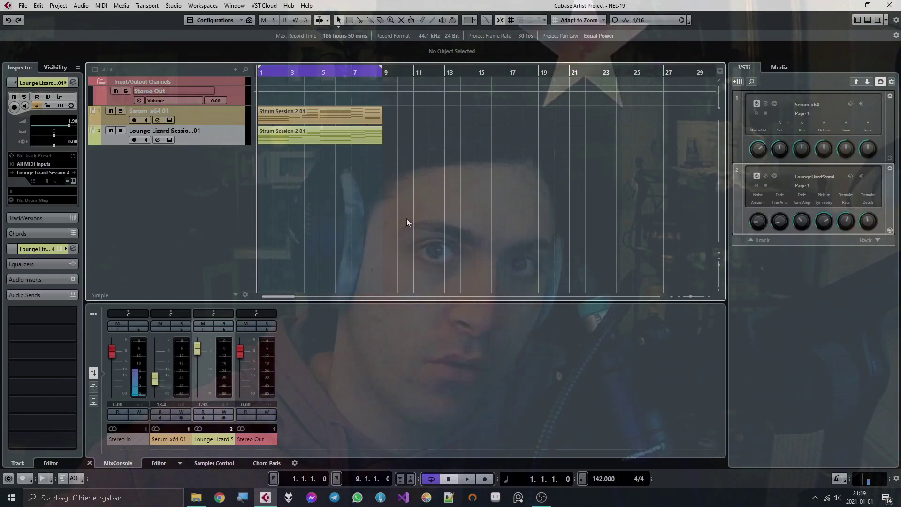
Step: Play both tracks together from the start, and audition the Serum_x64 01 track on its own in solo
key(space)
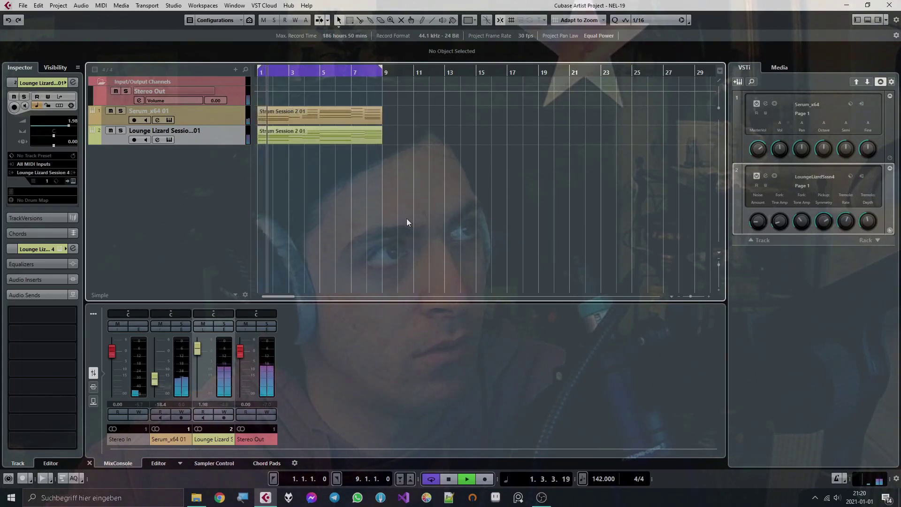
key(space)
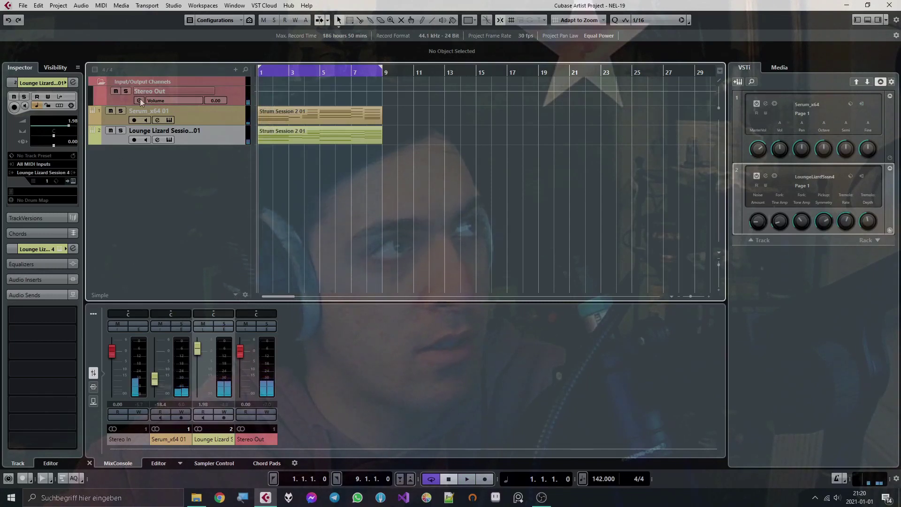
click(120, 111)
key(space)
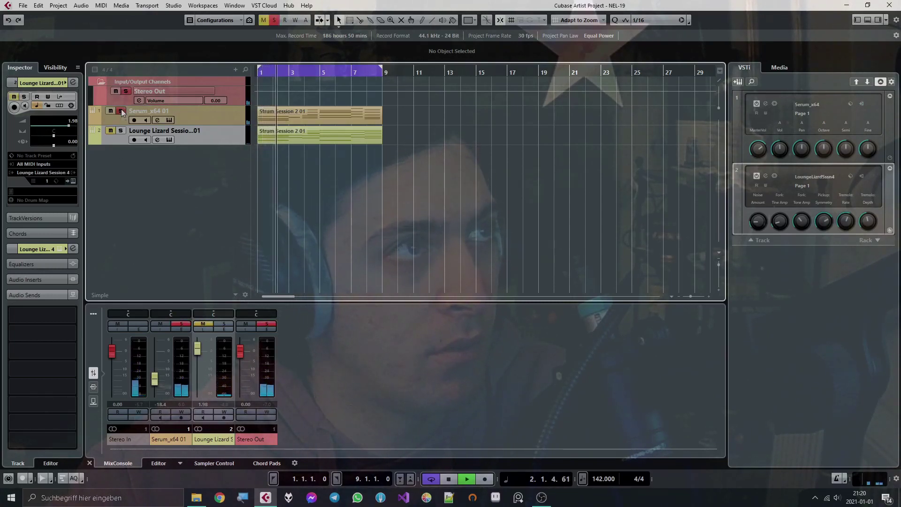
key(space)
click(121, 111)
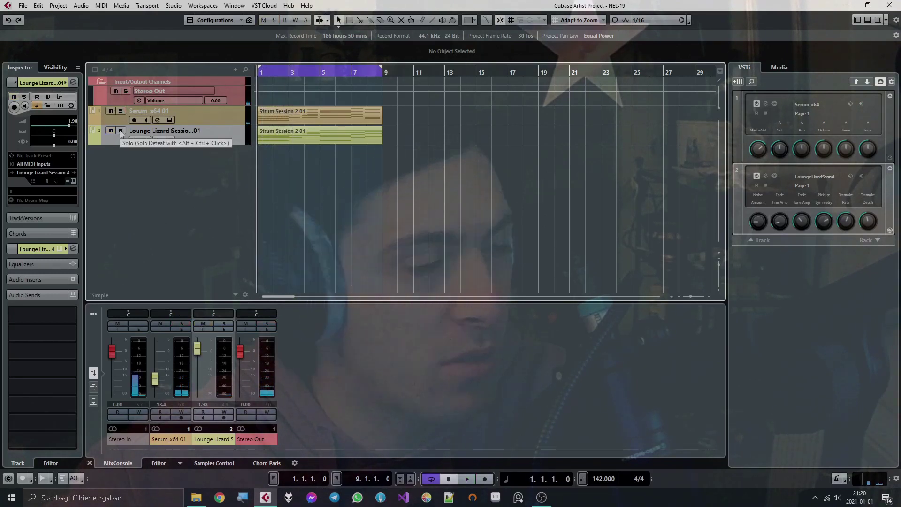
Step: Audition the Lounge Lizard track on its own in solo and release the solo
click(120, 131)
key(space)
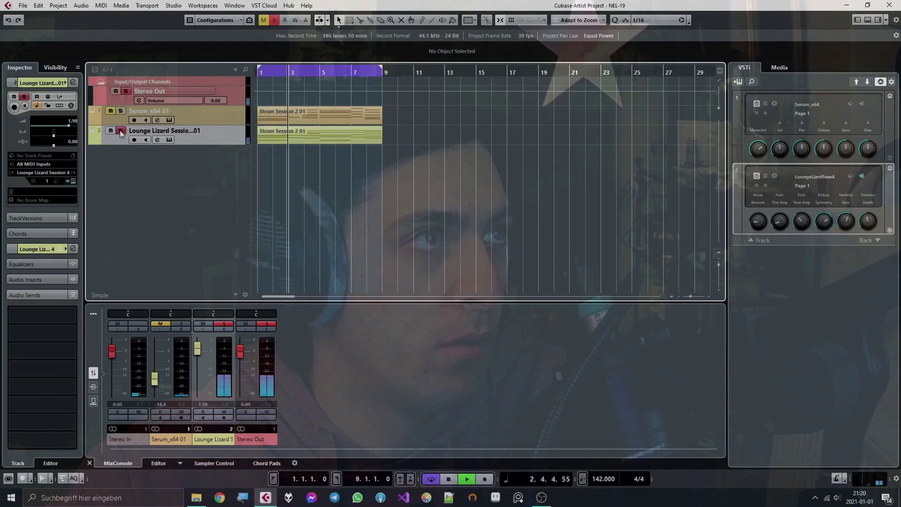
key(space)
click(121, 131)
right_click(151, 169)
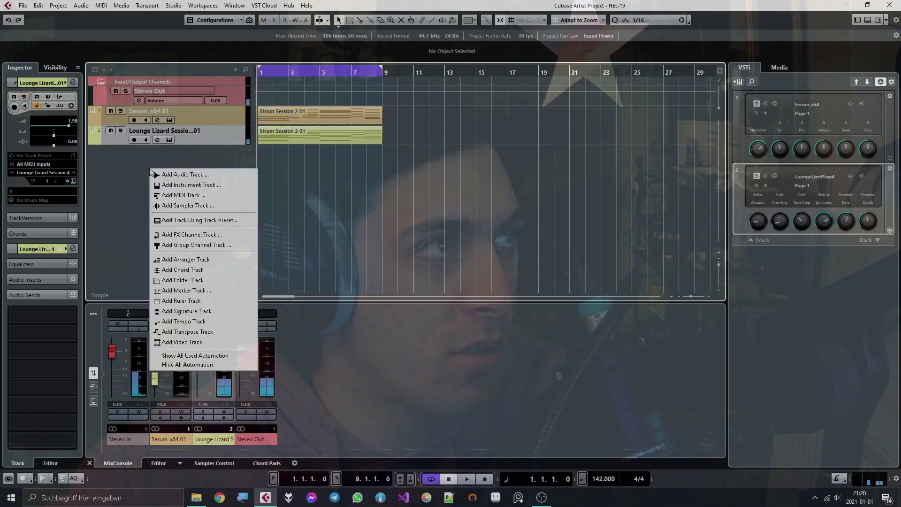
click(195, 246)
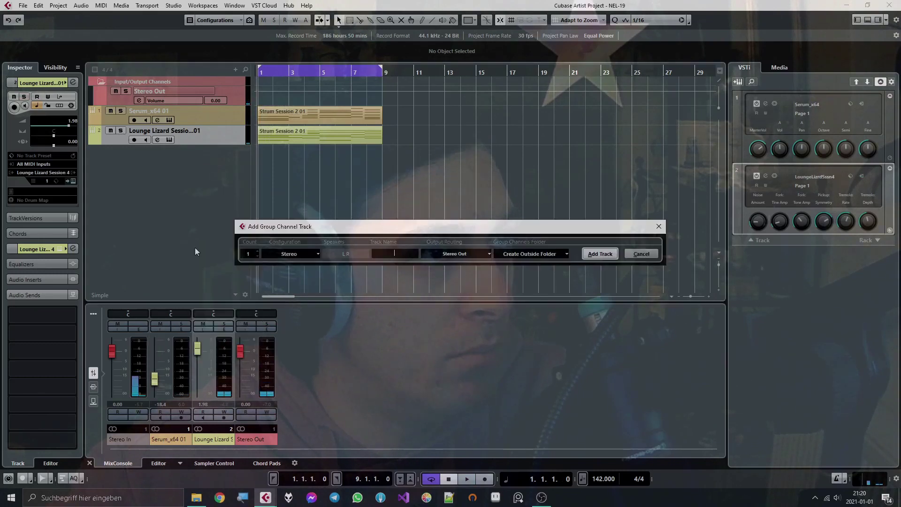
click(634, 253)
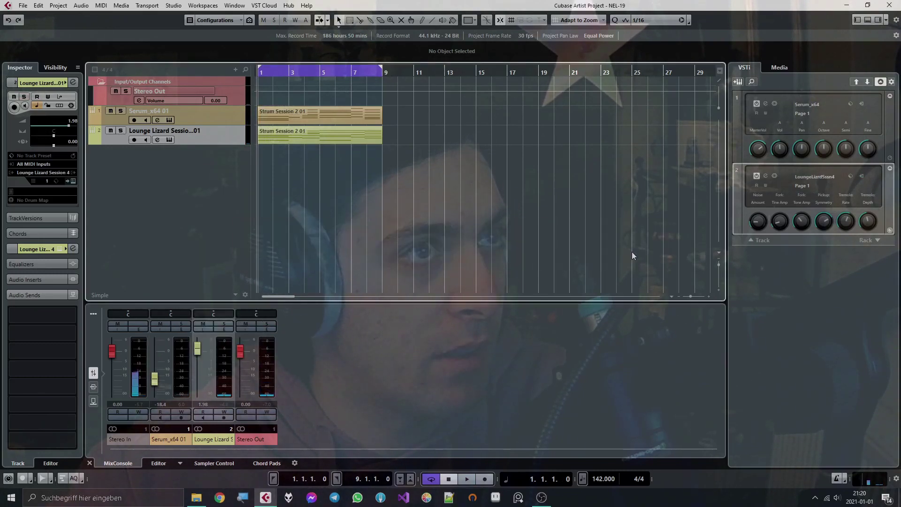
Step: Open the Lounge Lizard instrument, switch on its built-in reverb and adjust the reverb mix while the track plays soloed
click(169, 139)
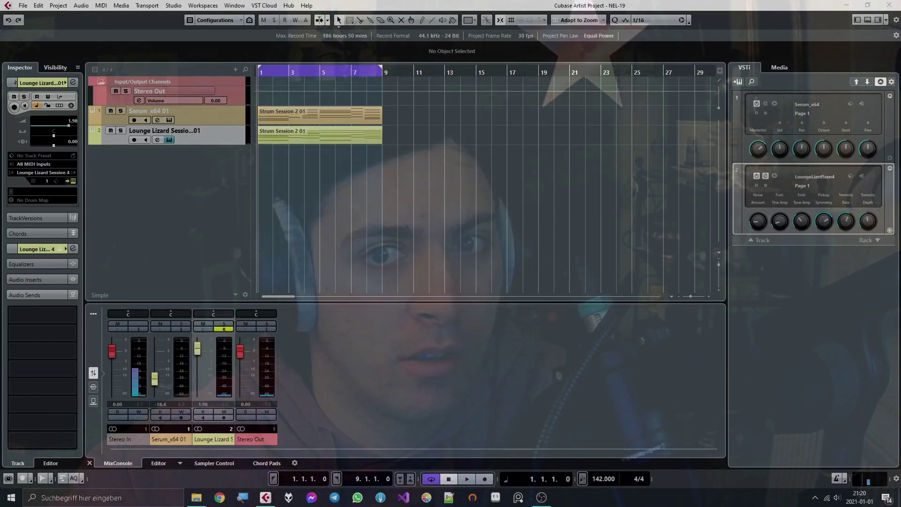
click(157, 140)
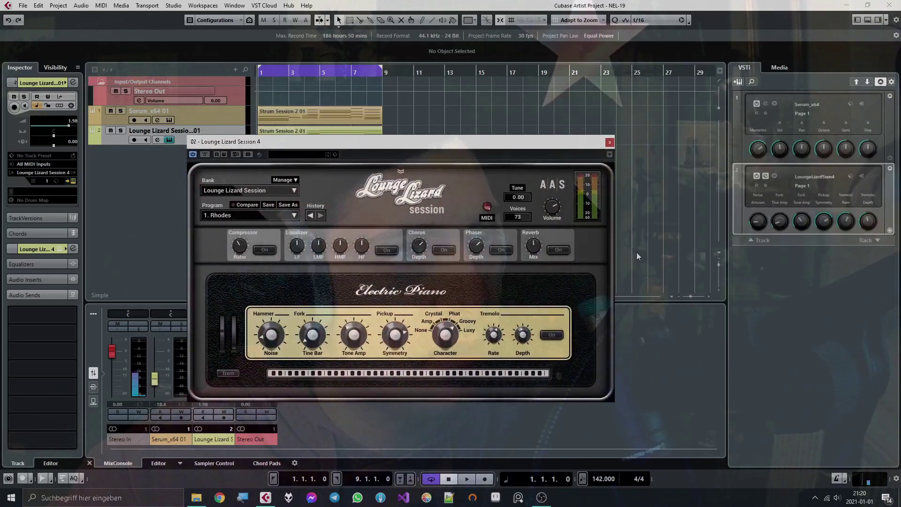
key(space)
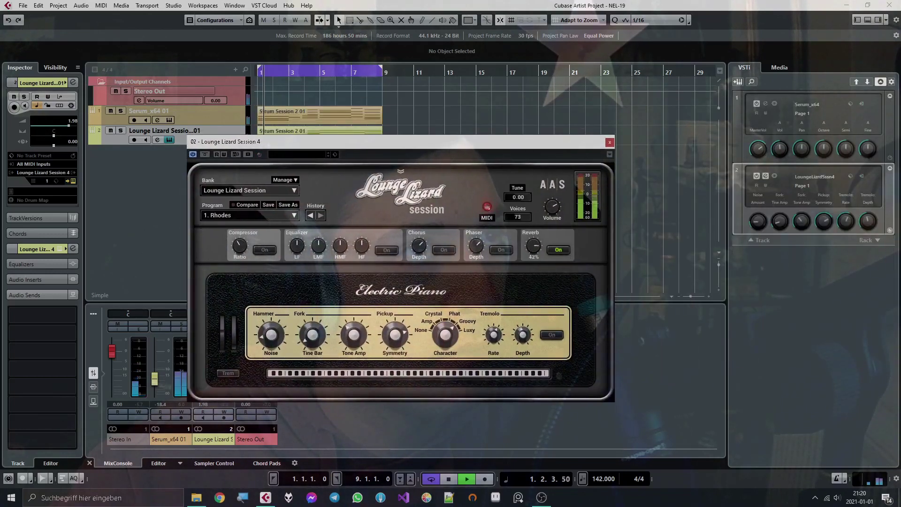
key(s)
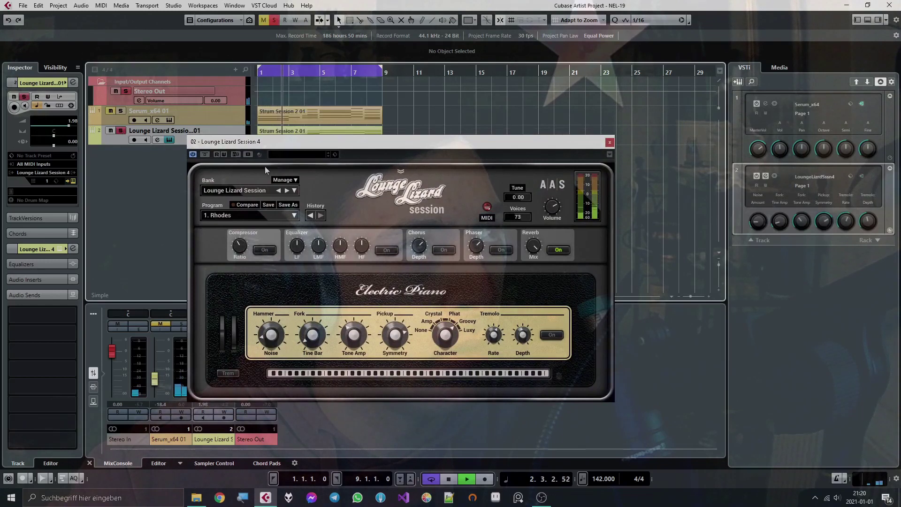
drag(533, 246, 533, 245)
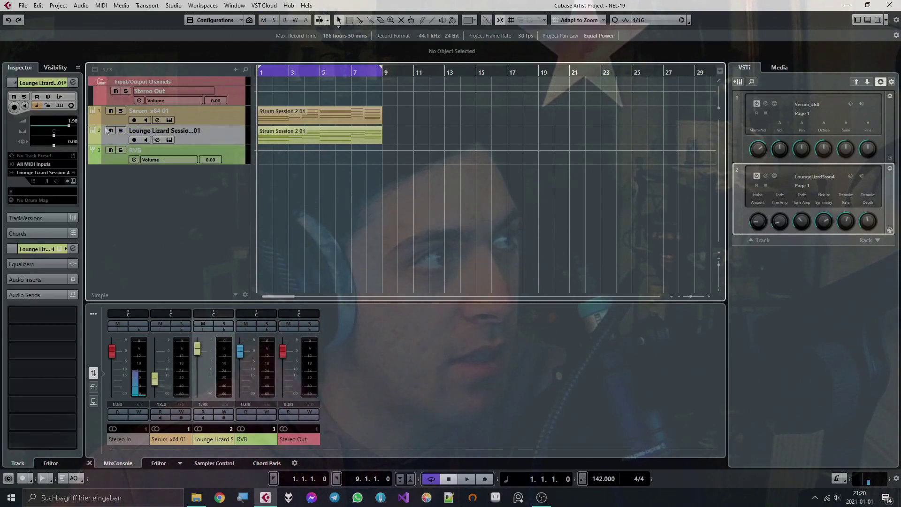
Step: Add a send from the Lounge Lizard track to the RVB group channel
click(24, 311)
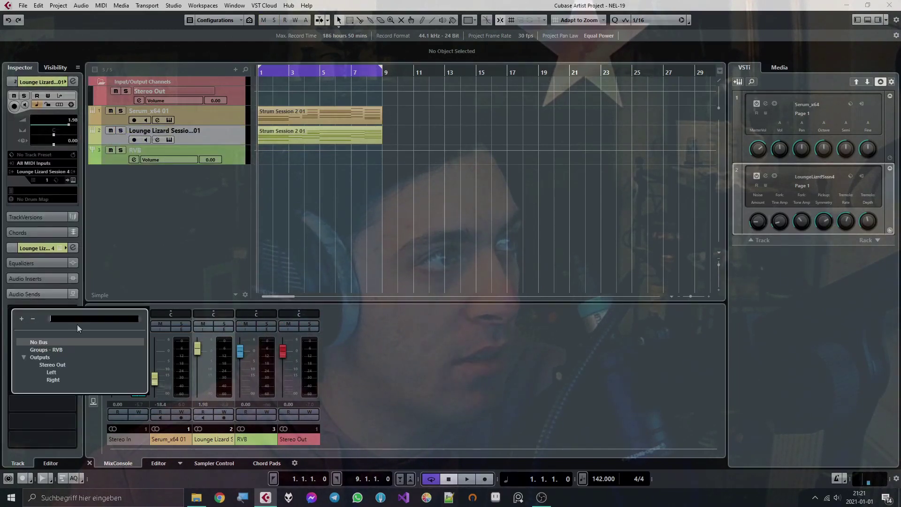
click(56, 350)
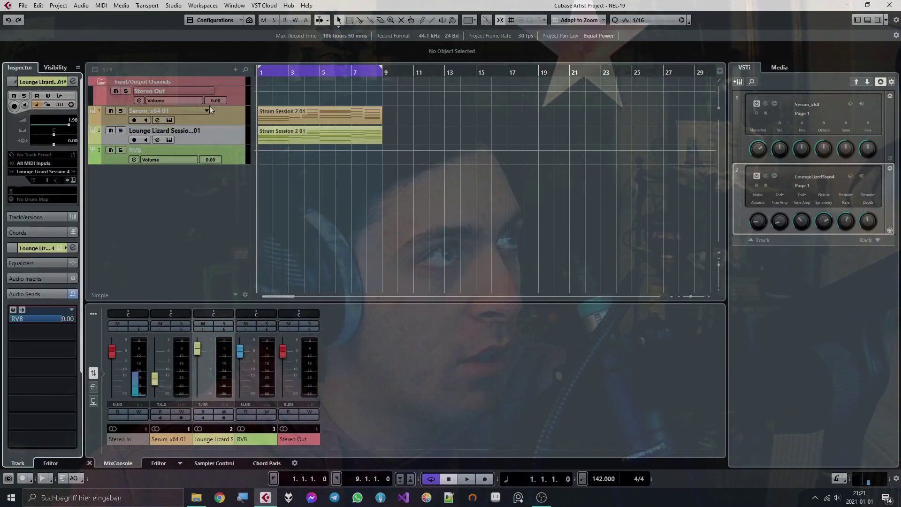
Step: Load the Raum reverb into the second insert slot of the RVB group and turn its Mix fully up
click(121, 131)
click(121, 150)
click(121, 150)
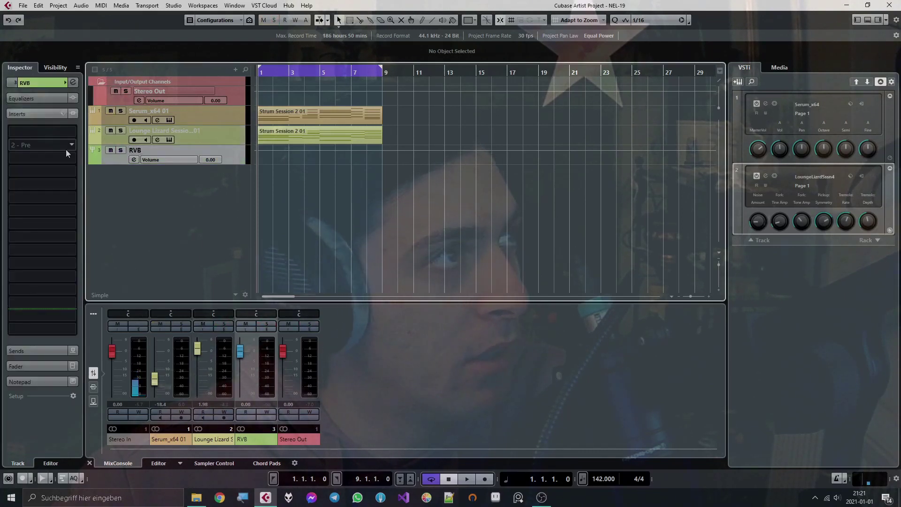
click(47, 136)
text(ra)
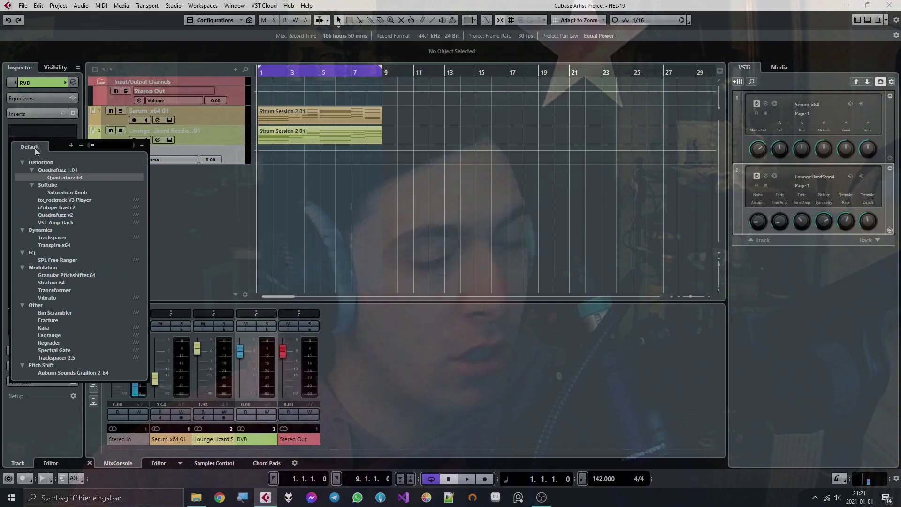
key(Return)
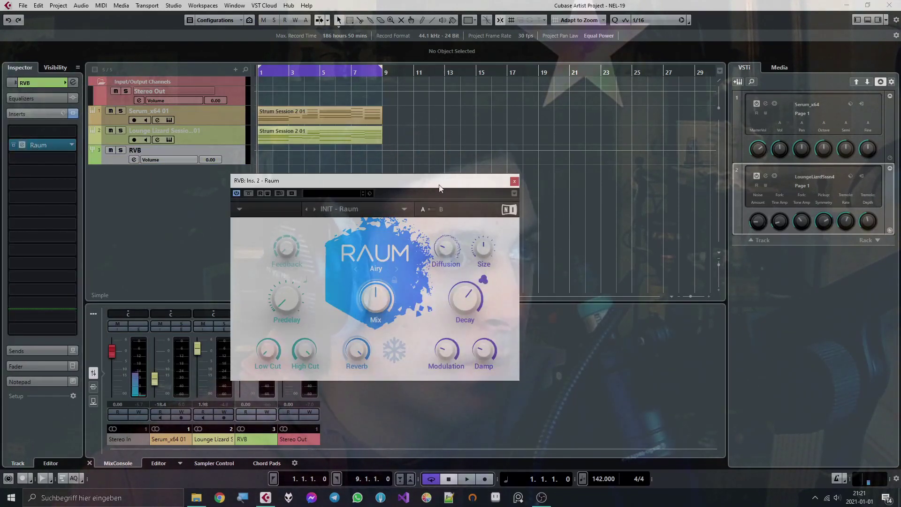
drag(376, 297, 376, 268)
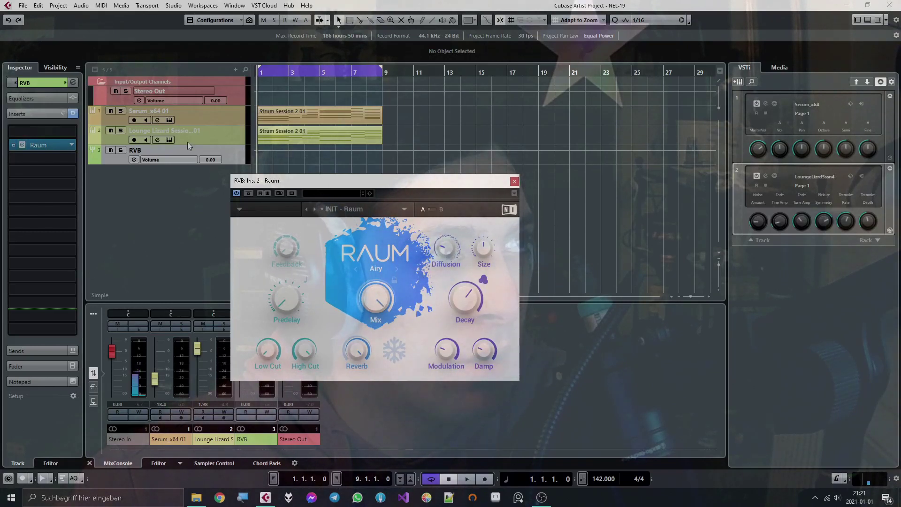
Step: Play the project and tune Raum on the RVB group, setting Diffusion to 34.5 % and Damp to 39.5 %
click(220, 136)
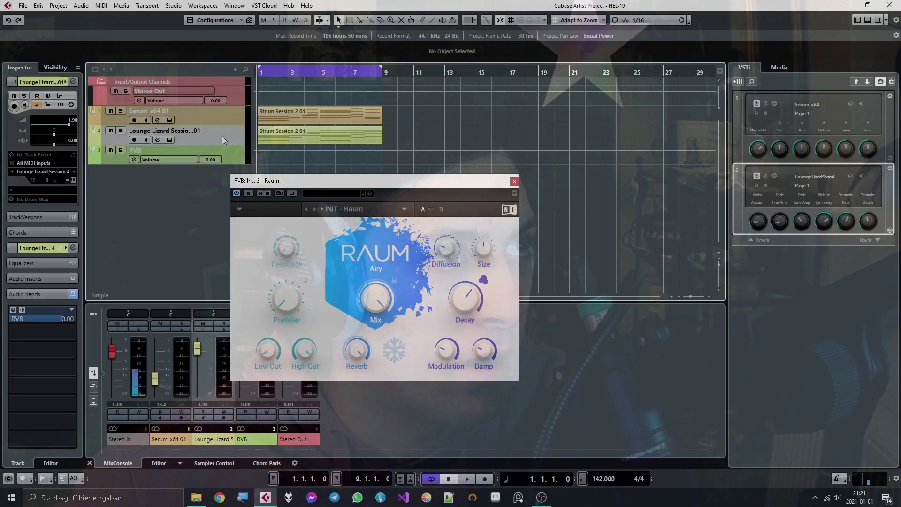
click(229, 185)
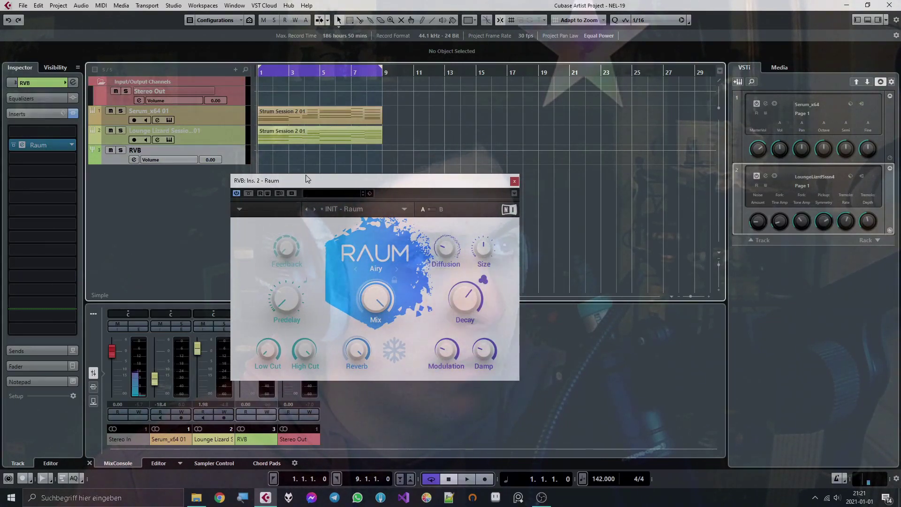
key(space)
mouse_move(466, 304)
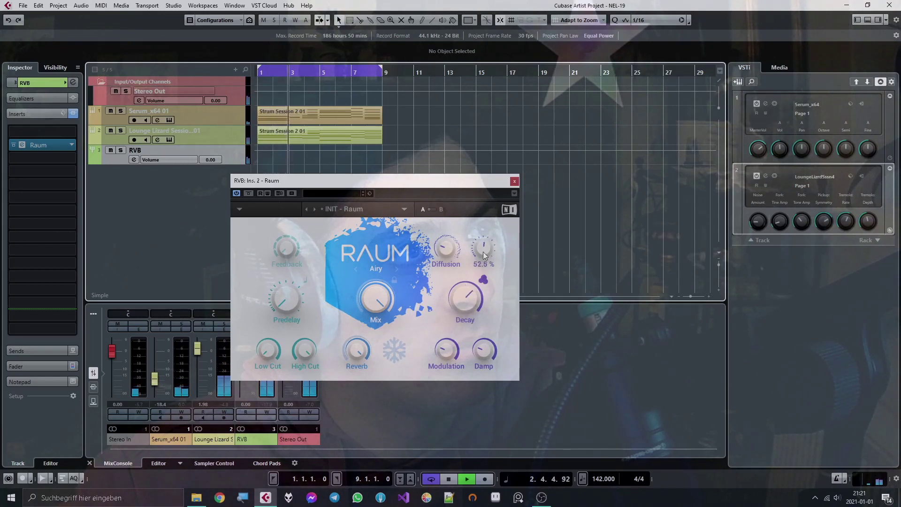
mouse_move(453, 256)
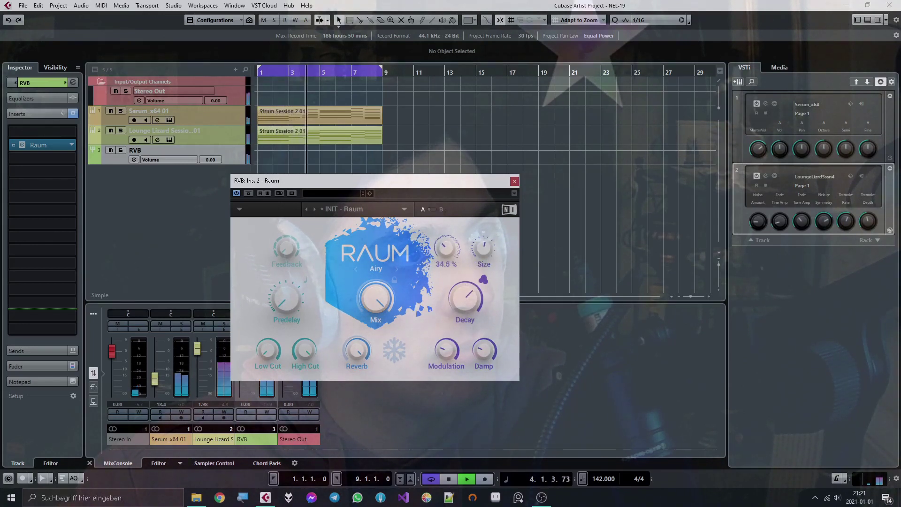
mouse_move(488, 347)
mouse_move(454, 353)
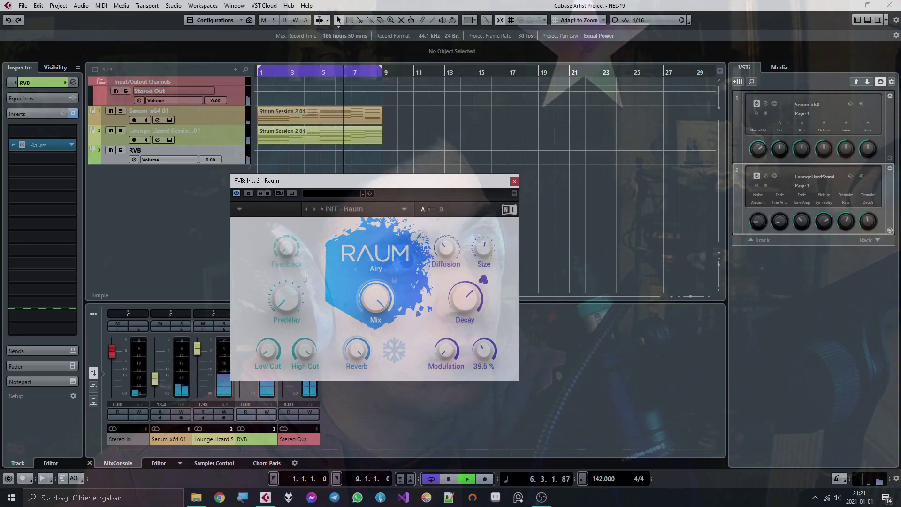
mouse_move(353, 355)
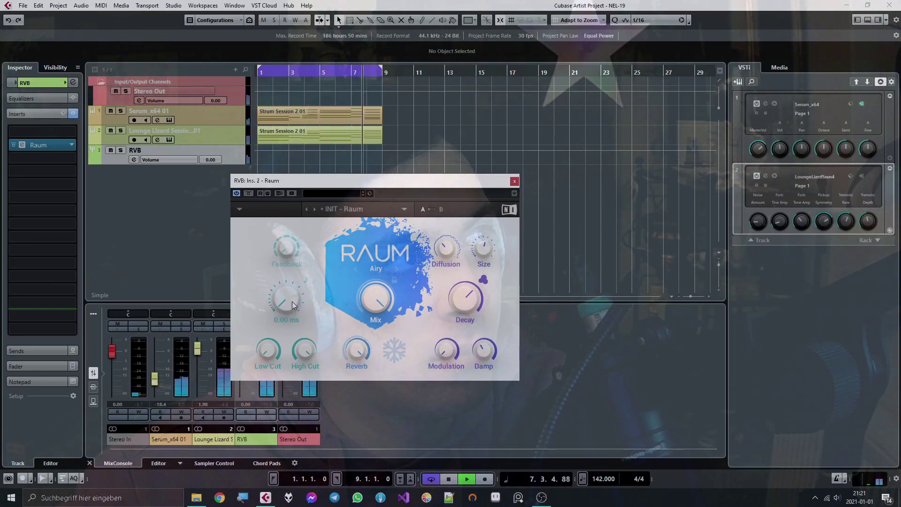
Step: Raise the RVB group's volume to 4.60 and set Raum's Low Cut to -8.00 dB
click(37, 86)
drag(40, 131, 71, 126)
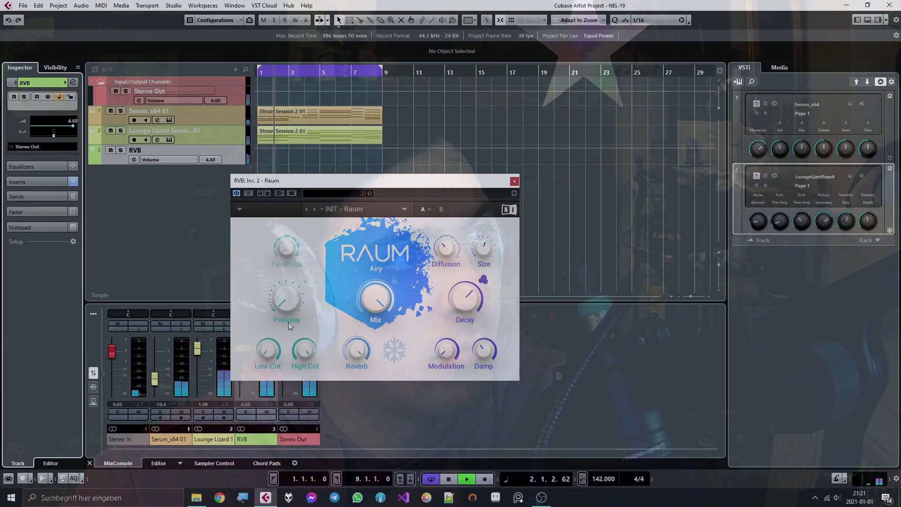
mouse_move(268, 352)
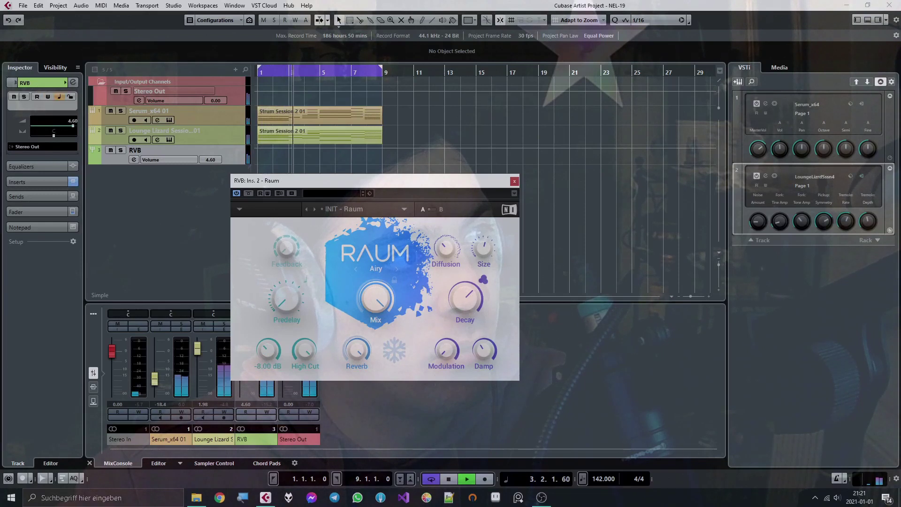
Step: Pull the Lounge Lizard channel fader all the way down and set Raum's Low Cut to -15.20 dB
click(196, 353)
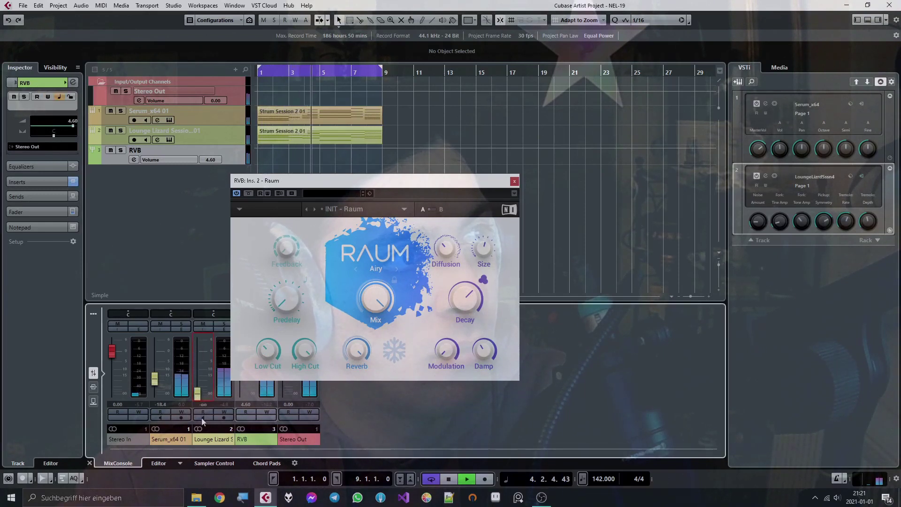
drag(270, 353, 271, 345)
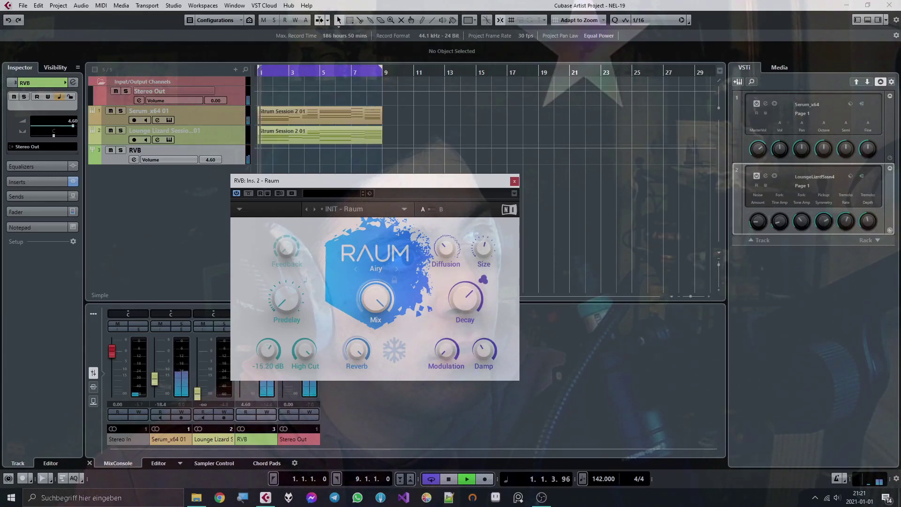
Step: Raise Raum's Damp to about 82 %, reduce Size to 18.1 % and increase Diffusion
drag(484, 351, 484, 347)
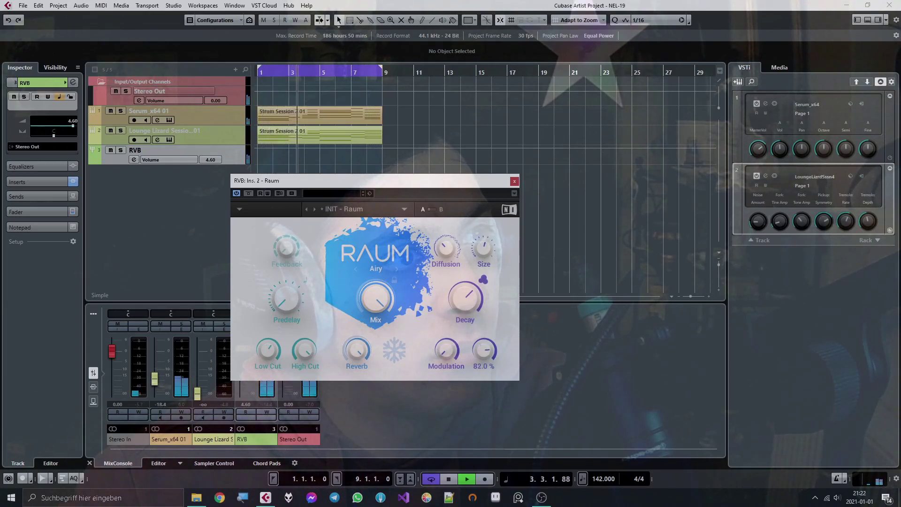
drag(484, 350, 484, 353)
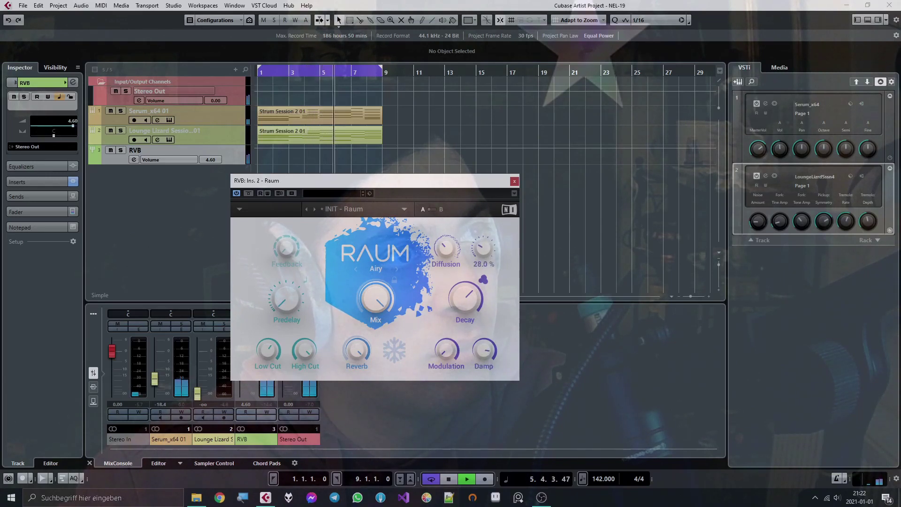
mouse_move(483, 248)
mouse_down()
mouse_move(446, 247)
mouse_move(483, 250)
mouse_up()
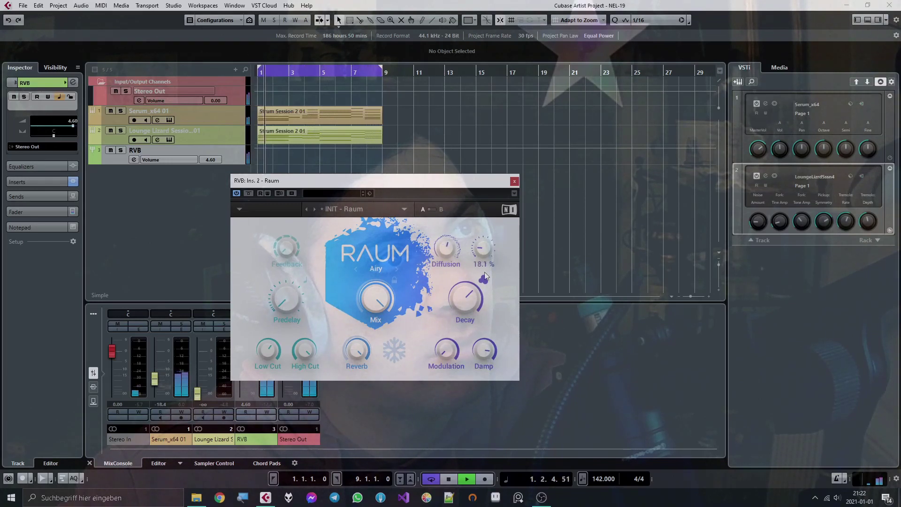
Step: Set Raum's Low Cut to -17.86 dB and reduce Size to 8.6 %
drag(484, 350, 484, 347)
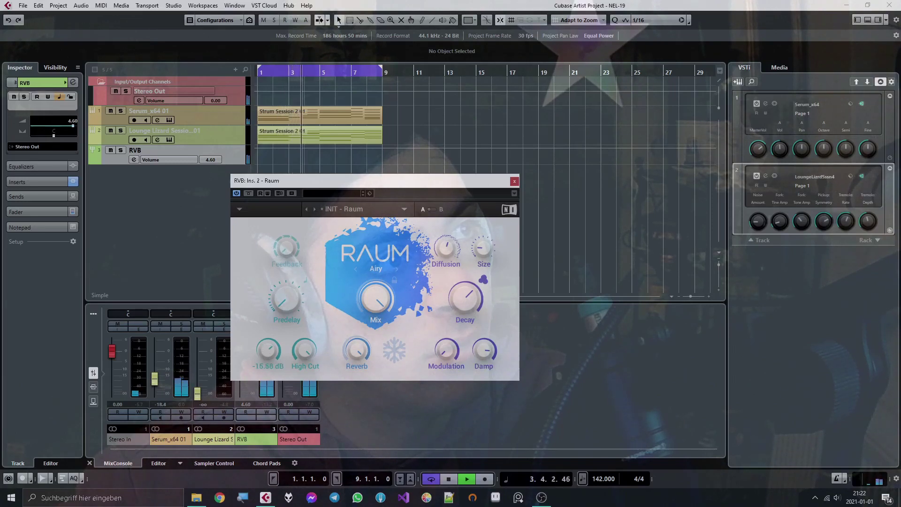
drag(268, 350, 268, 353)
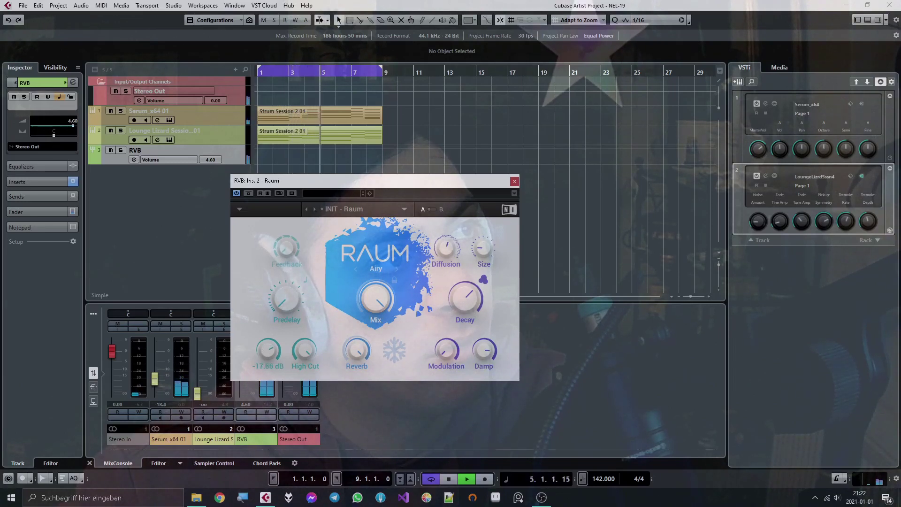
mouse_move(466, 278)
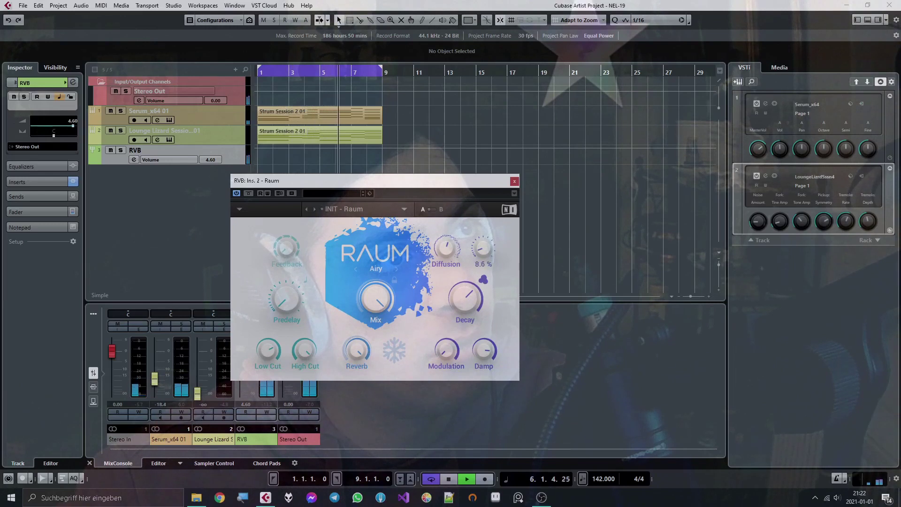
Step: Set Raum's Size to 25.3 % and Damp to 64.5 %, and shorten Decay to about 1.2 s
drag(487, 251, 486, 249)
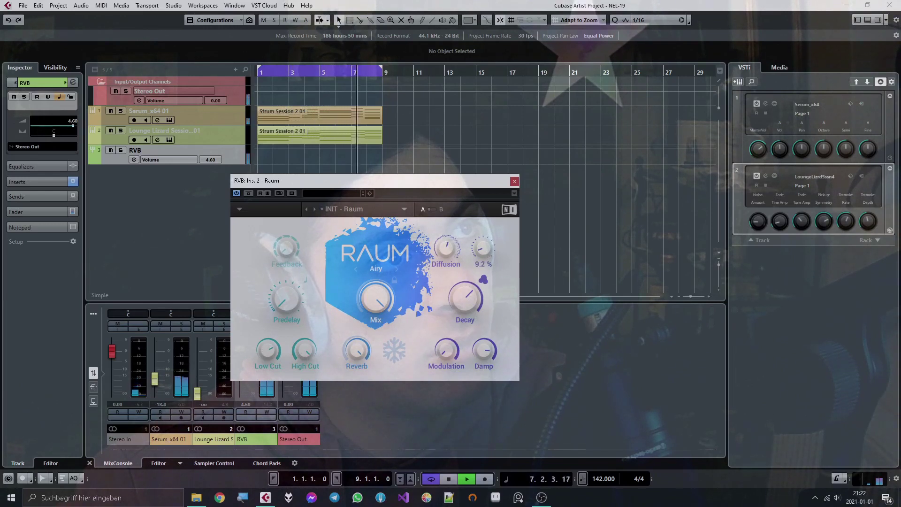
drag(486, 249, 487, 247)
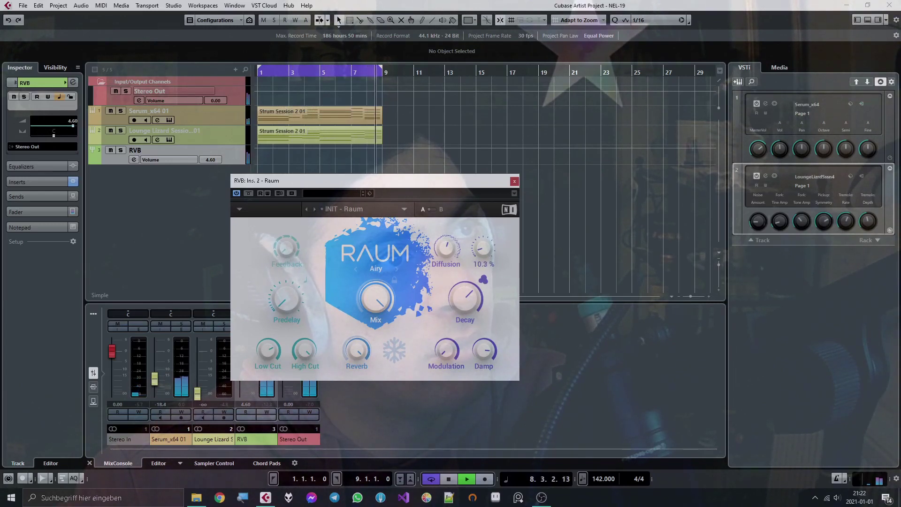
drag(465, 295, 466, 304)
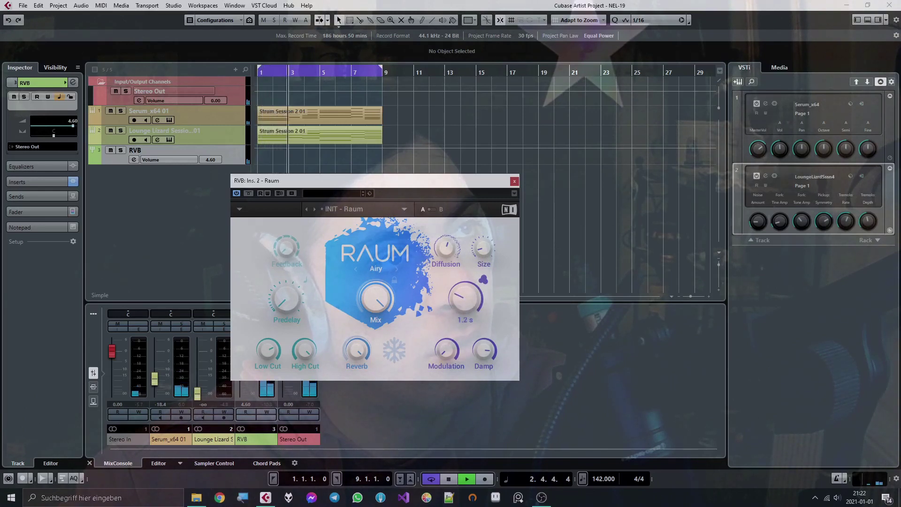
mouse_move(488, 252)
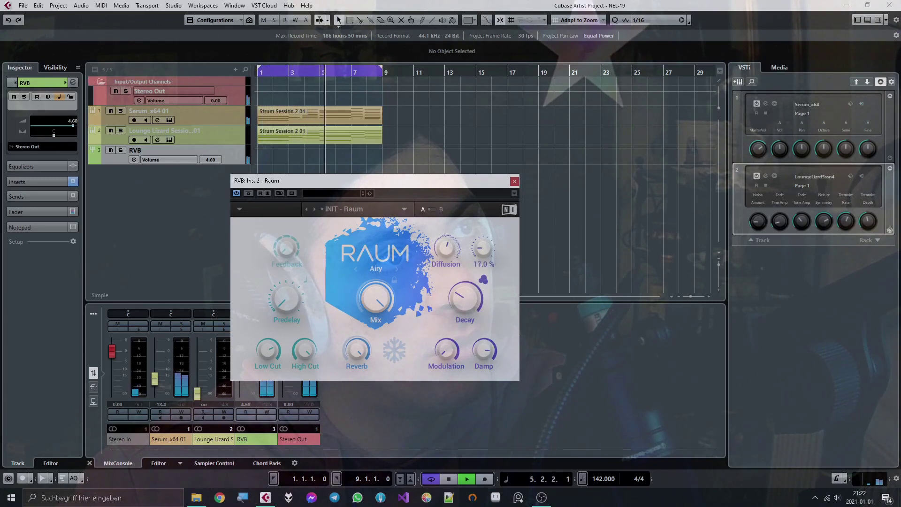
mouse_move(484, 350)
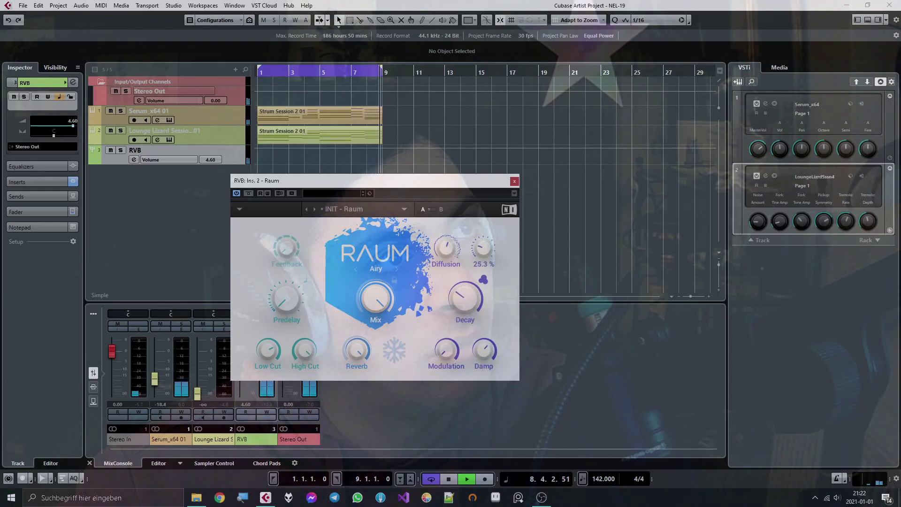
Step: Raise the Lounge Lizard channel's volume to -1.90 dB during playback
drag(197, 393, 198, 360)
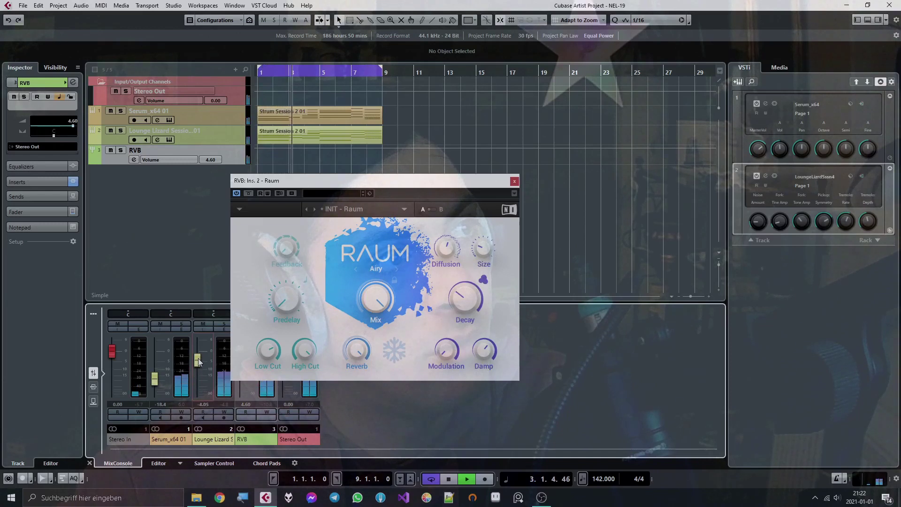
drag(198, 355, 198, 355)
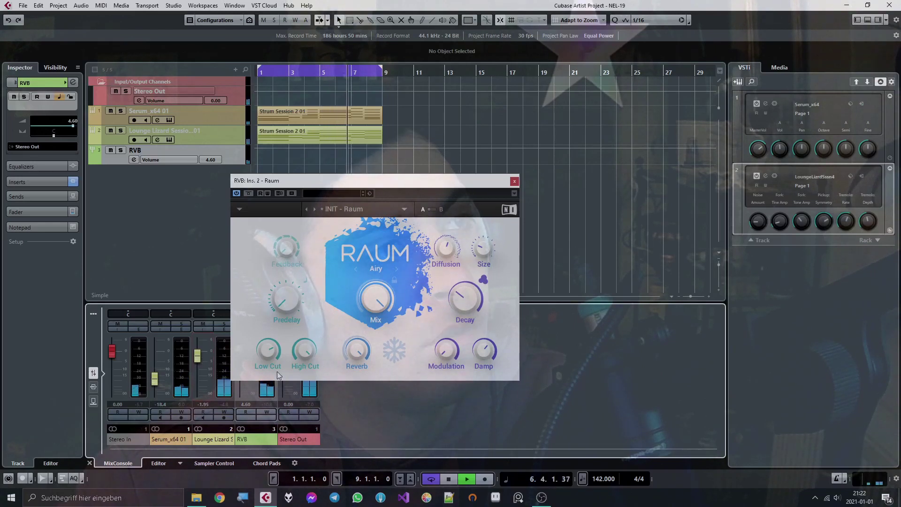
drag(202, 362, 202, 362)
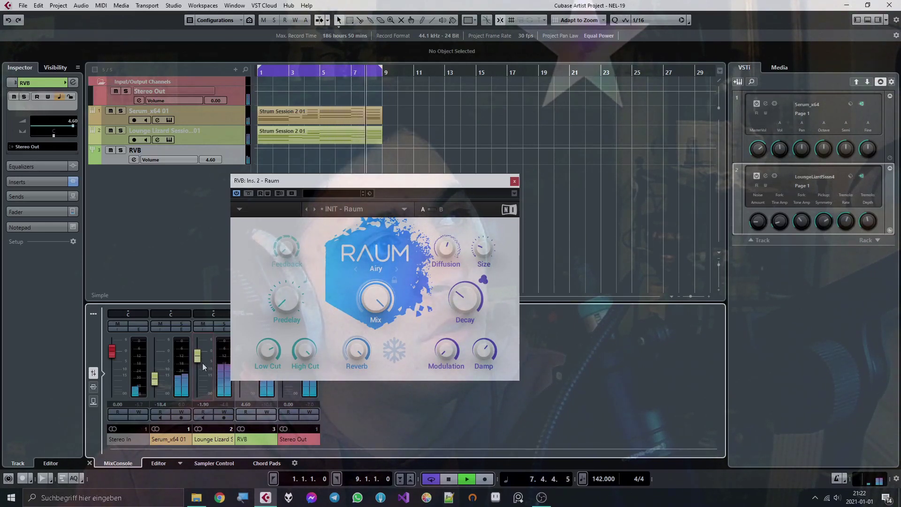
Step: Mute and unmute the RVB group to compare the sound without reverb, and stop playback
click(110, 151)
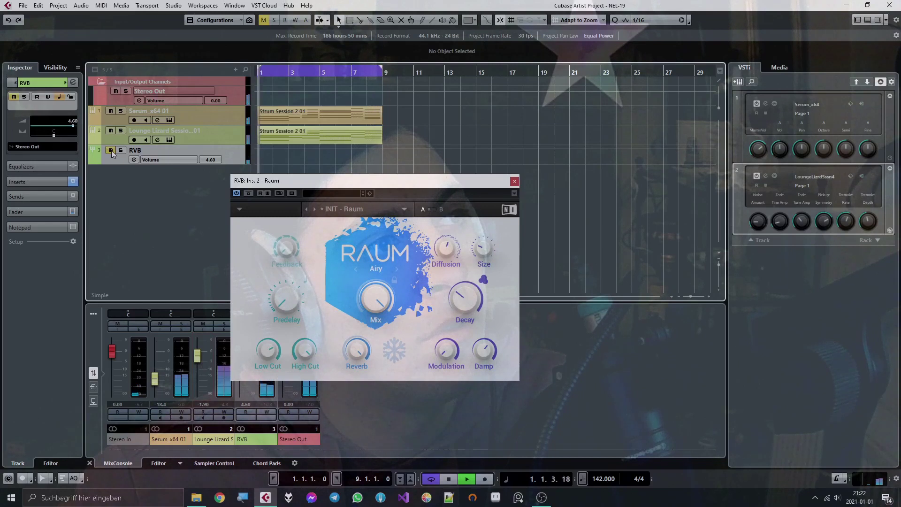
click(111, 150)
key(space)
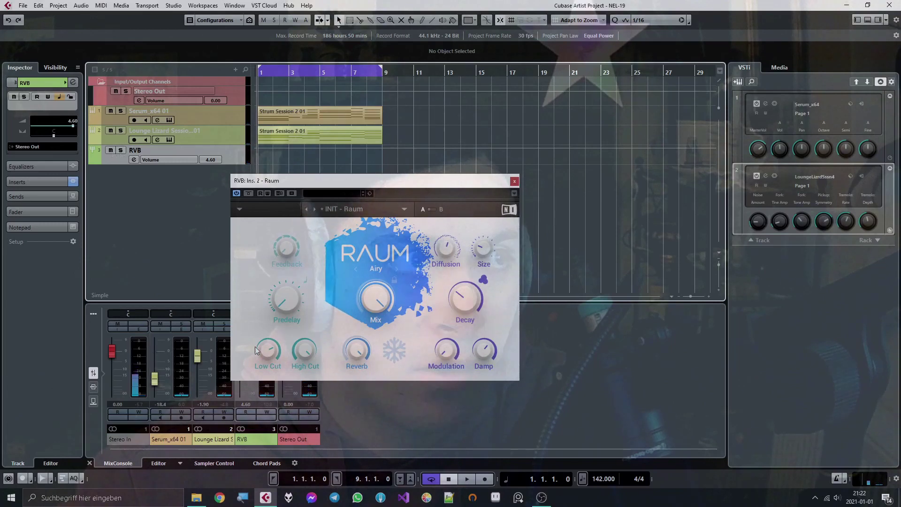
Step: Close Raum, show the RVB group's insert slots and reopen Raum from there
mouse_move(305, 351)
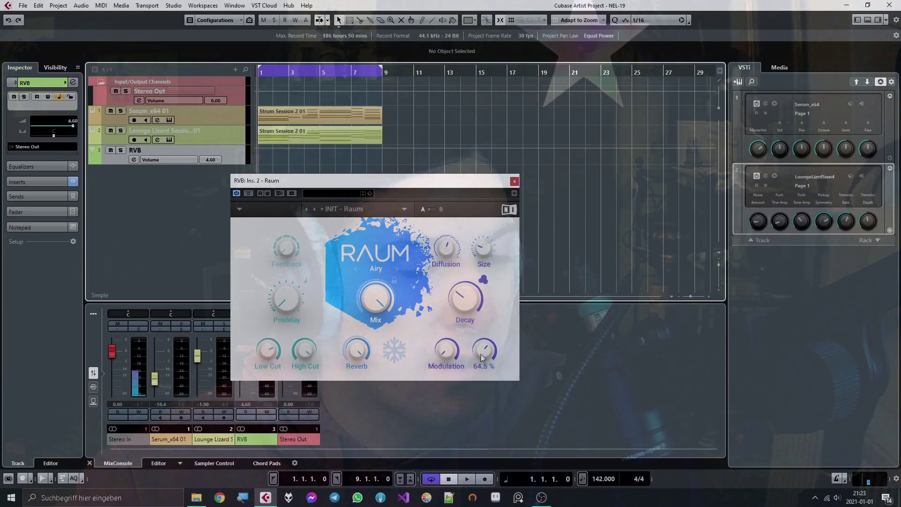
mouse_move(486, 255)
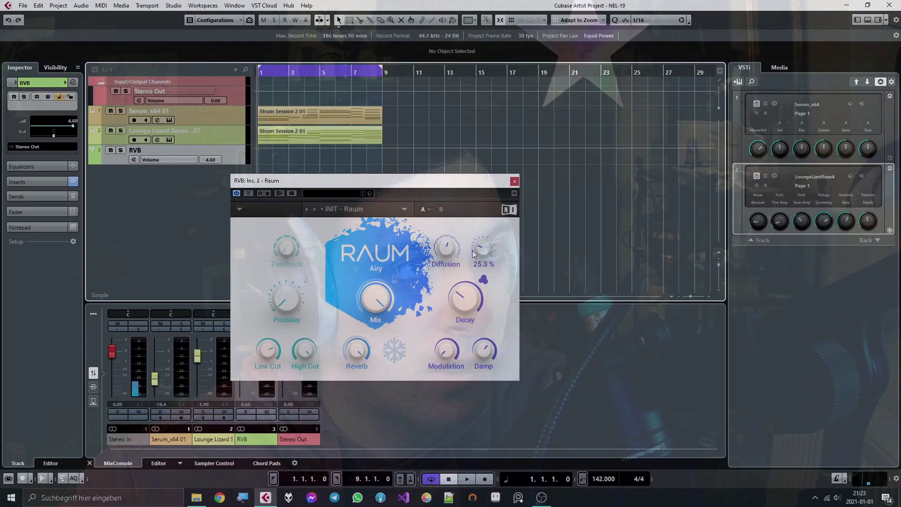
click(515, 181)
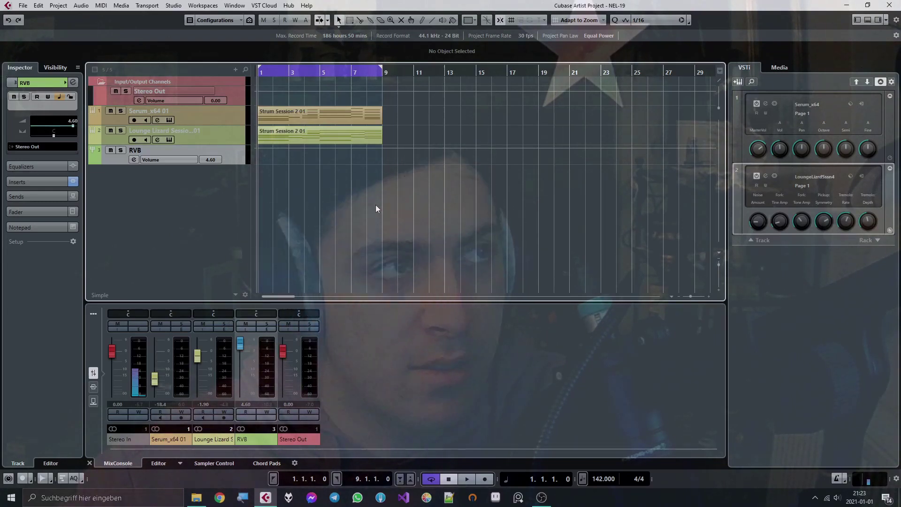
click(7, 181)
click(38, 144)
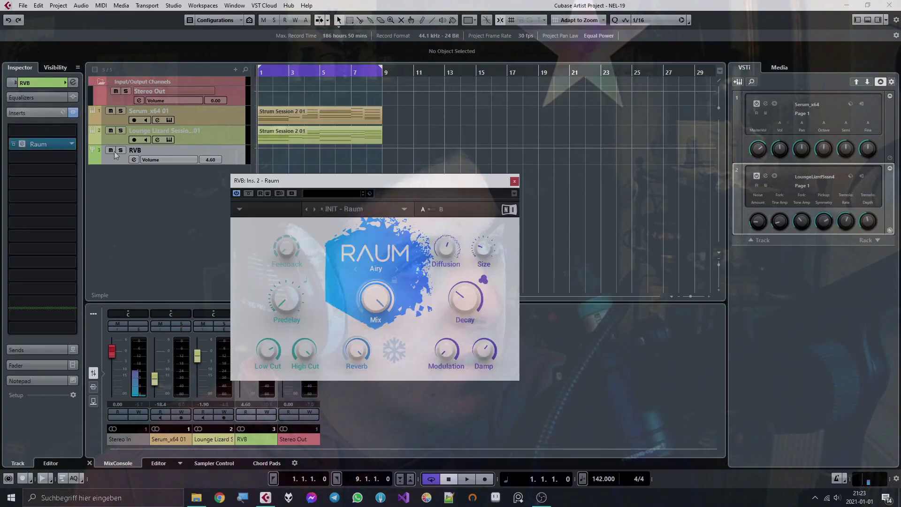
Step: Start playback with Raum's Modulation at 0.0 % and raise it past 63.5 % to hear the effect
mouse_move(443, 350)
drag(444, 344, 444, 422)
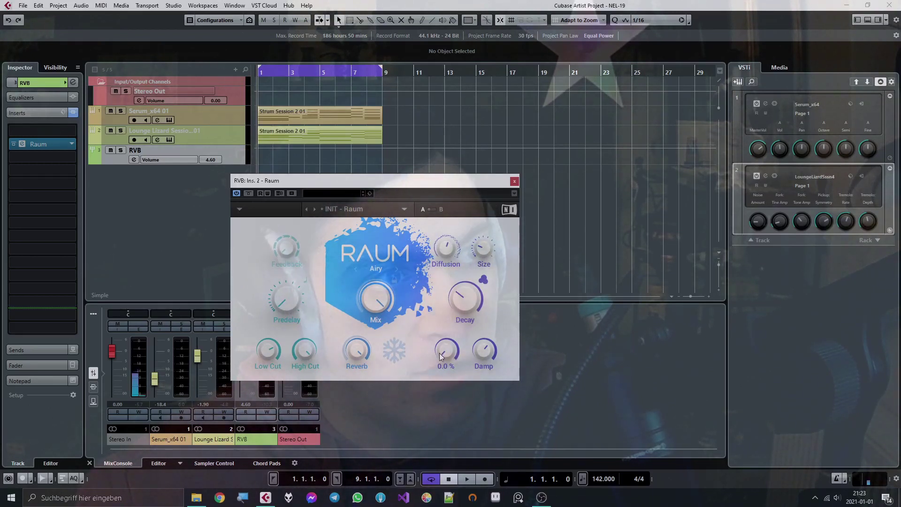
key(space)
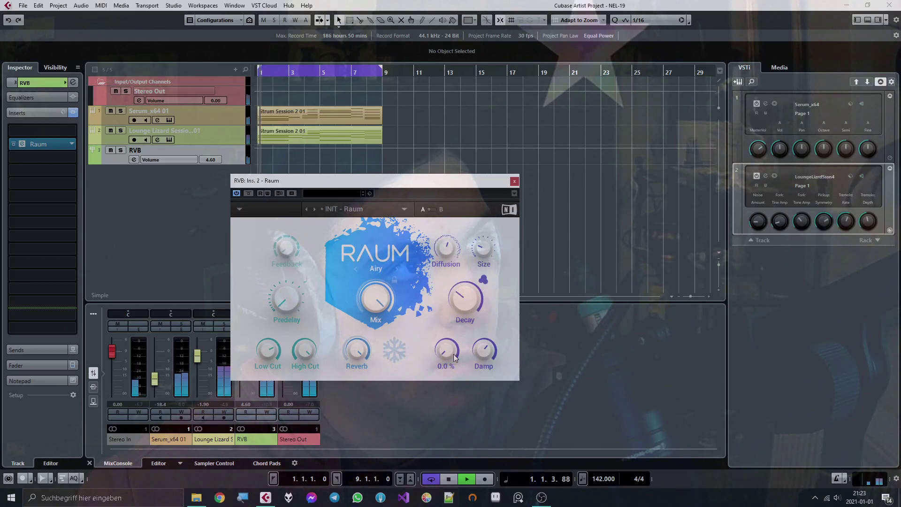
drag(454, 354, 455, 303)
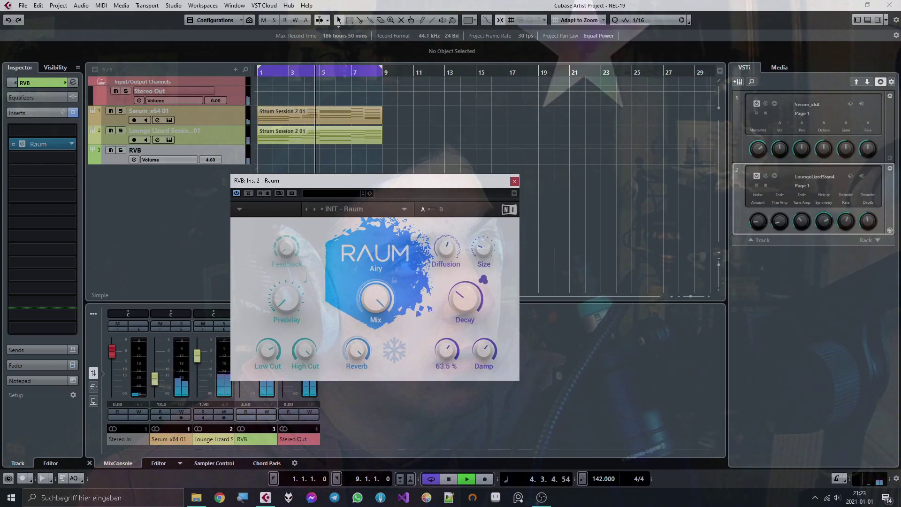
drag(455, 273, 454, 260)
Step: Lower Raum's Modulation to 40.5 % and 34.0 %, raise it above 70.0 %, and stop playback
drag(447, 351, 447, 365)
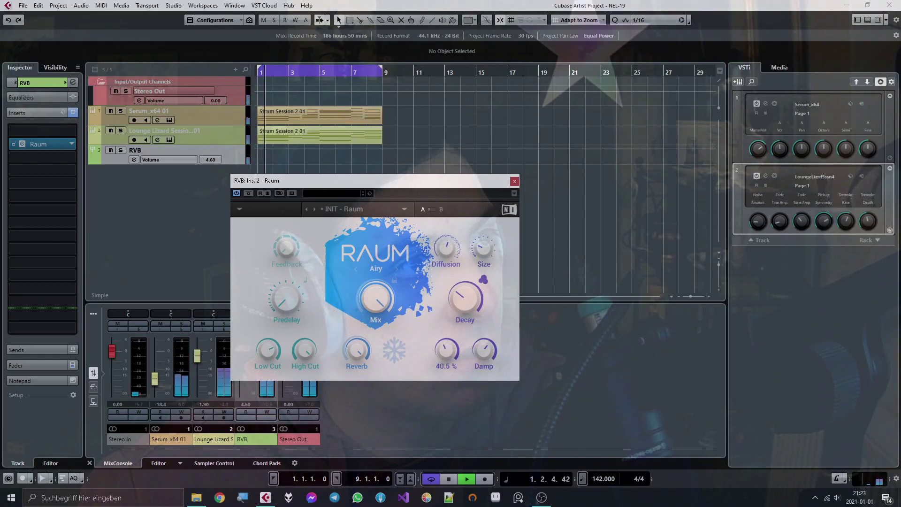
drag(447, 364, 447, 366)
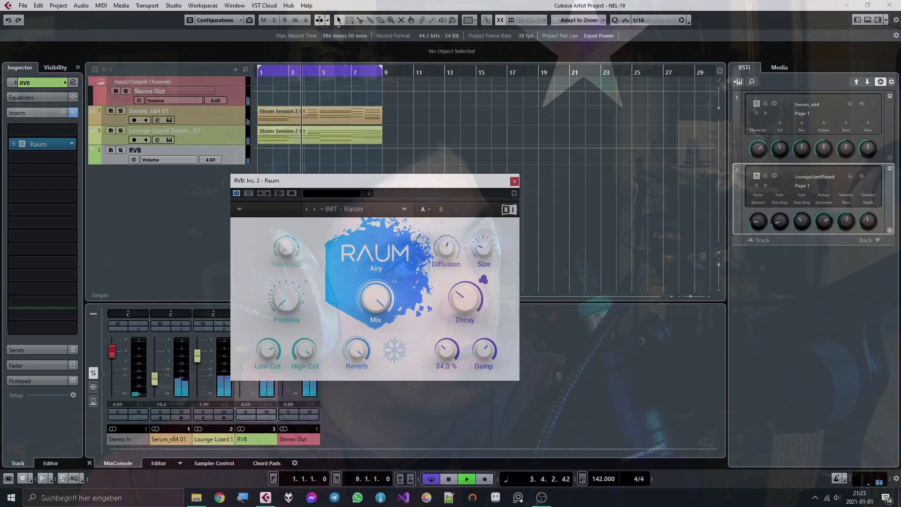
drag(446, 350, 446, 344)
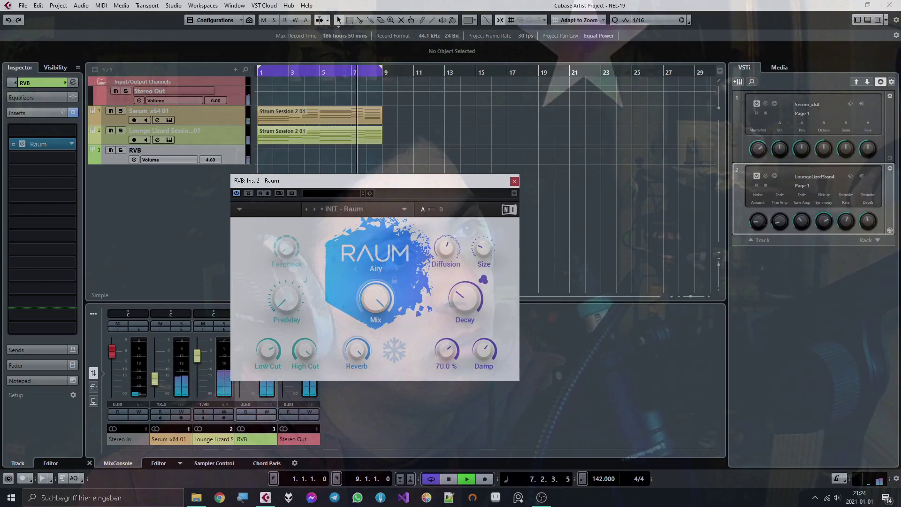
drag(446, 350, 446, 349)
key(space)
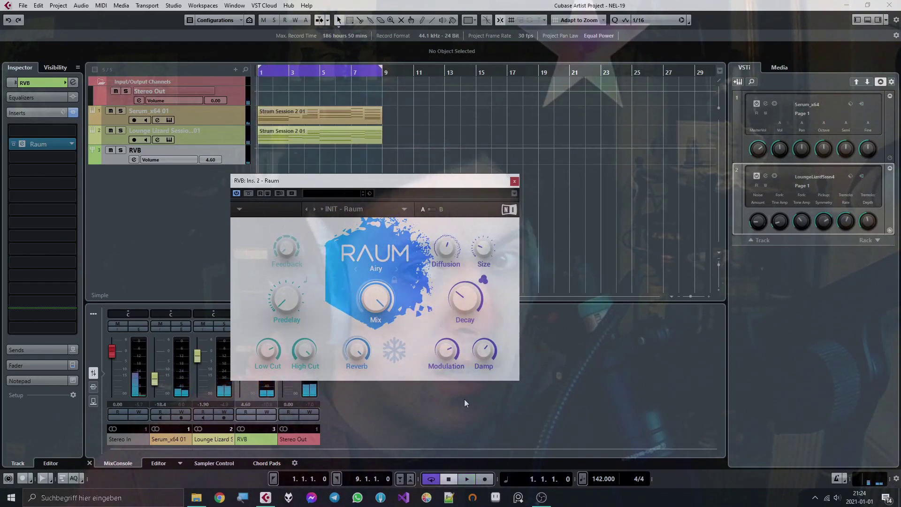
Step: Vary Raum's Modulation between 31.5 % and 75.0 % with playback stopped, and close Raum
drag(446, 350, 446, 369)
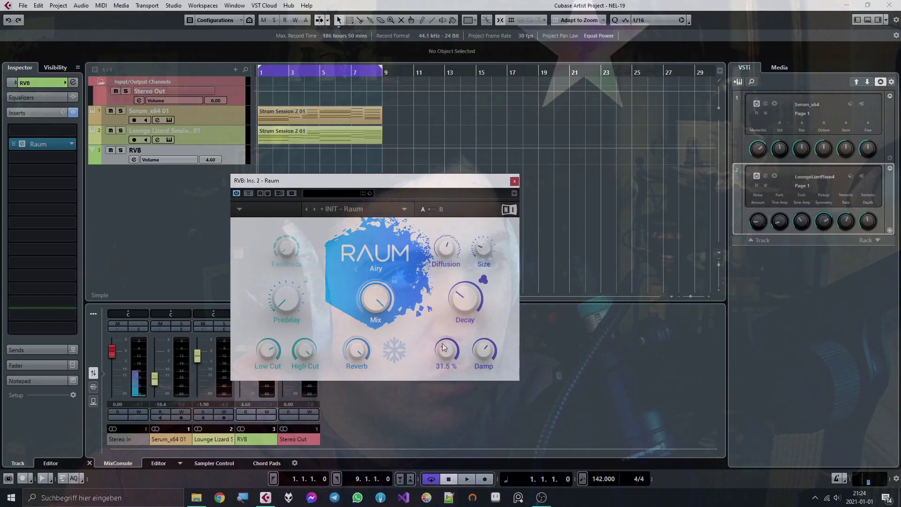
mouse_move(446, 360)
mouse_down()
mouse_move(446, 324)
mouse_move(446, 358)
mouse_move(446, 344)
mouse_up()
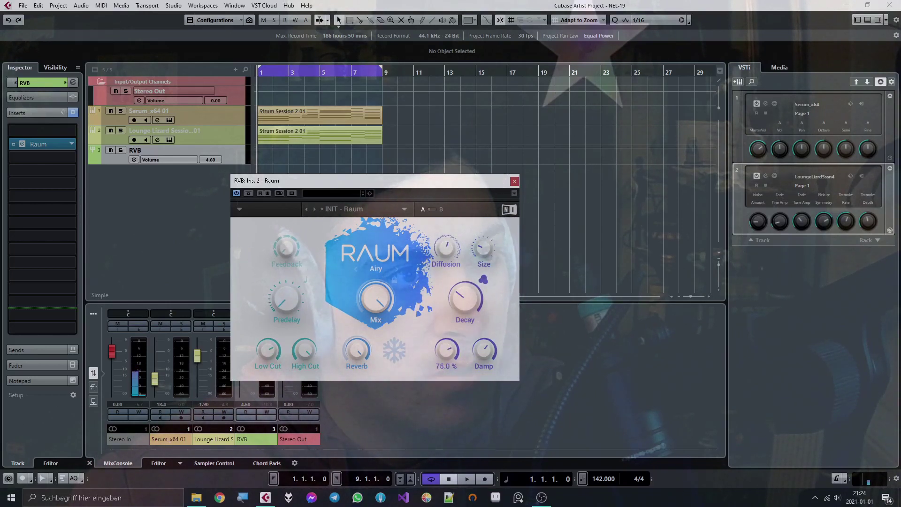
drag(446, 348, 446, 353)
click(516, 182)
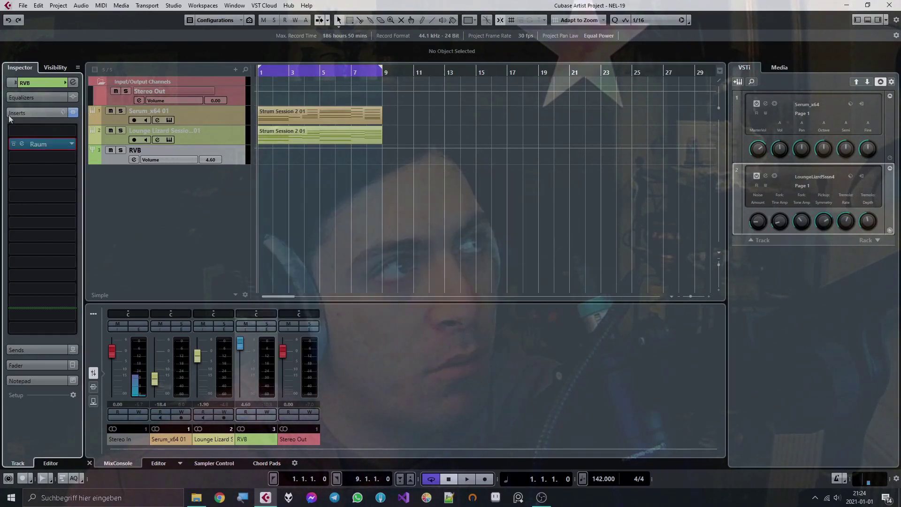
Step: Load the NEL-19 modulation effect into the RVB group's first insert slot before Raum and open its interface
click(37, 144)
text(nel-19)
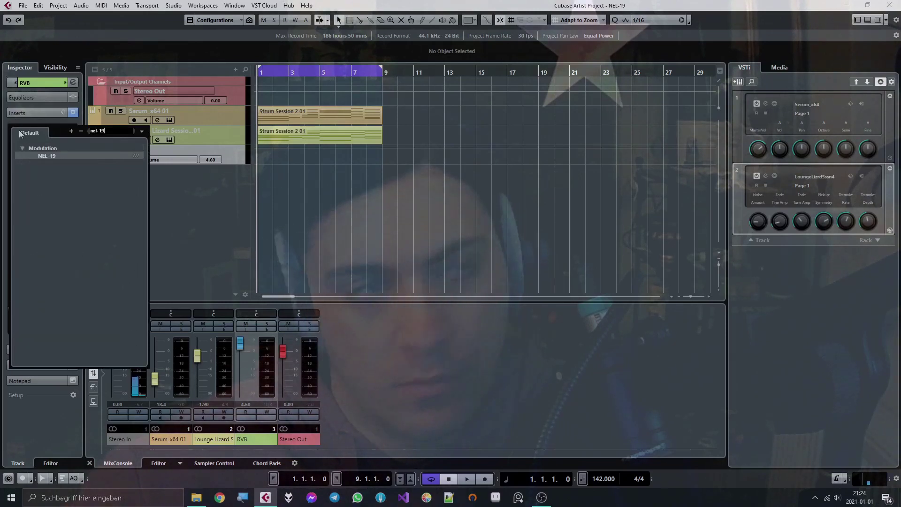
key(Return)
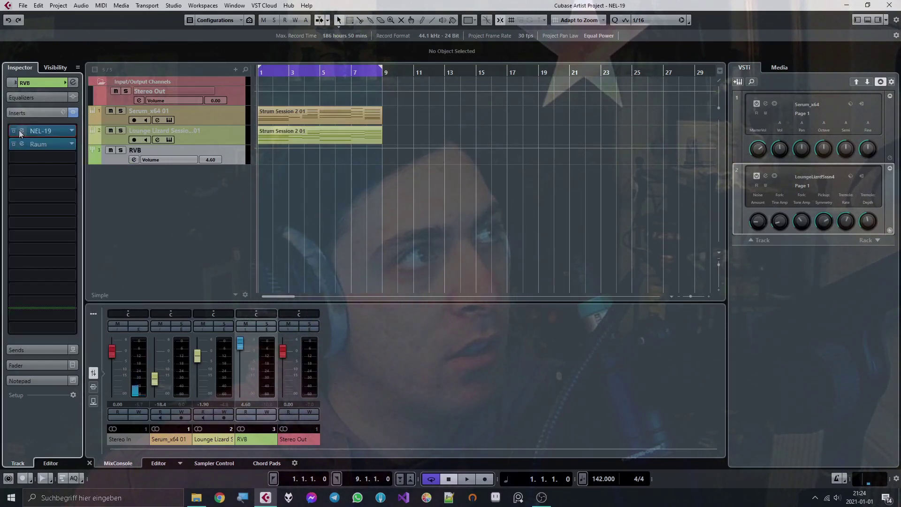
click(20, 131)
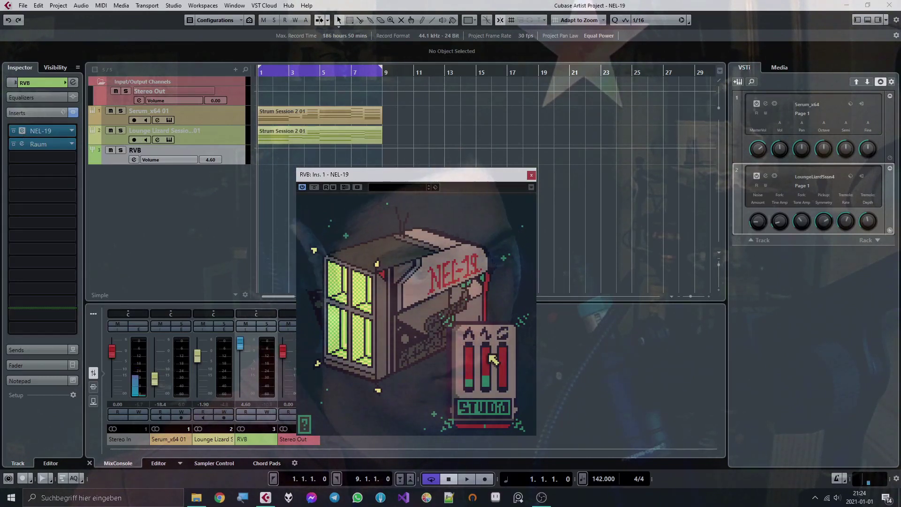
Step: Raise NEL-19's second slider, drop the first to zero, and raise the first slightly while auditioning the loop
mouse_move(487, 373)
mouse_down()
mouse_move(491, 360)
mouse_move(473, 377)
mouse_up()
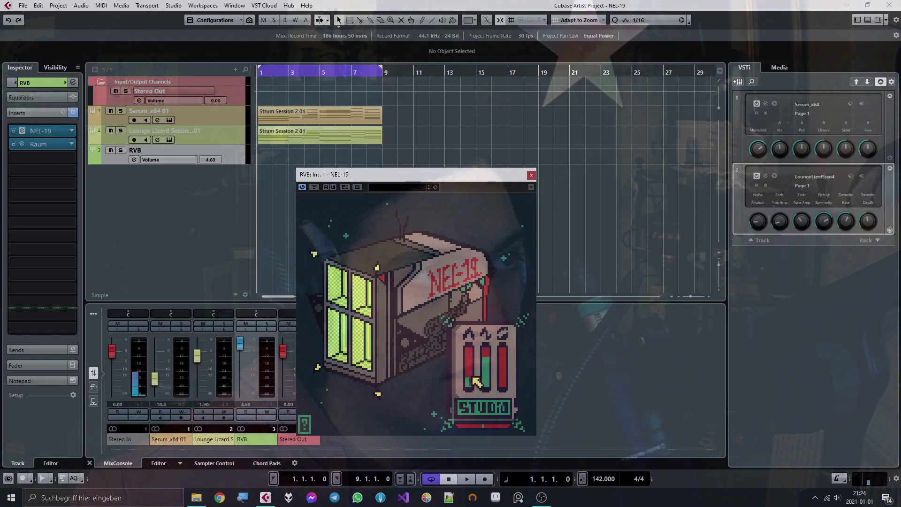
drag(469, 375, 473, 389)
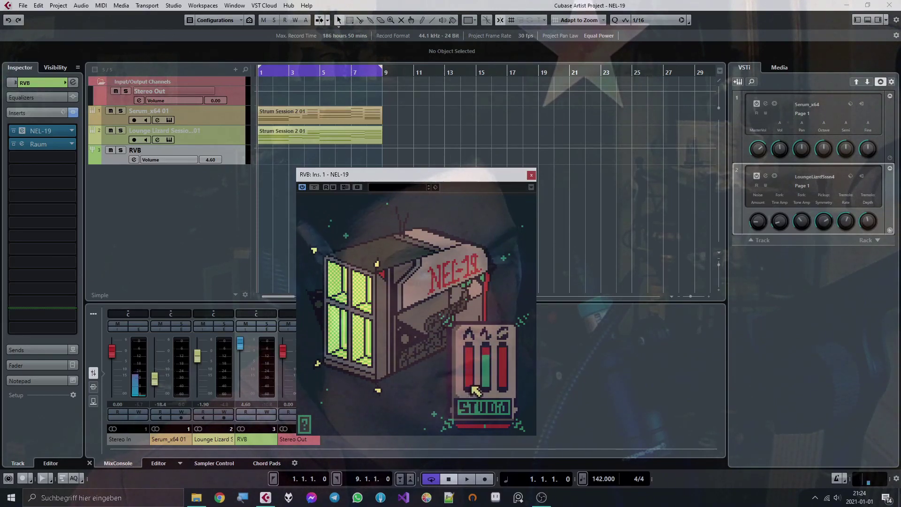
key(space)
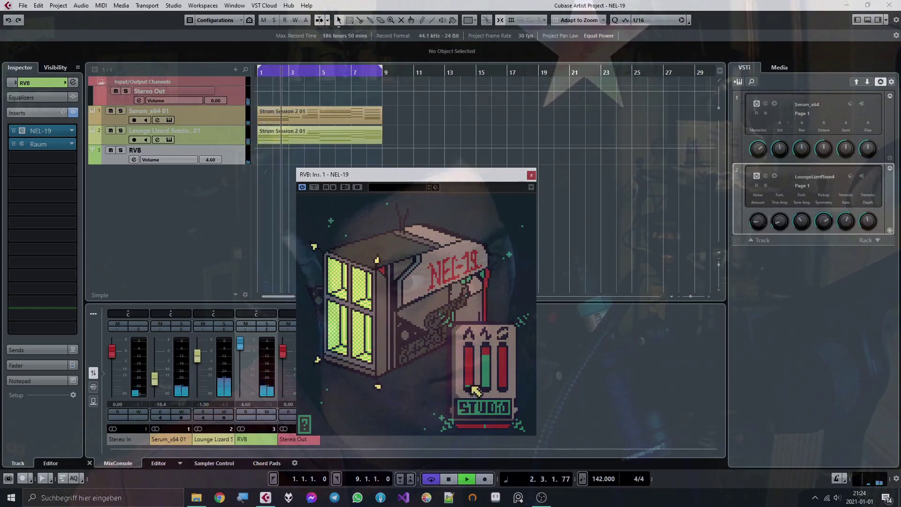
drag(473, 387, 473, 386)
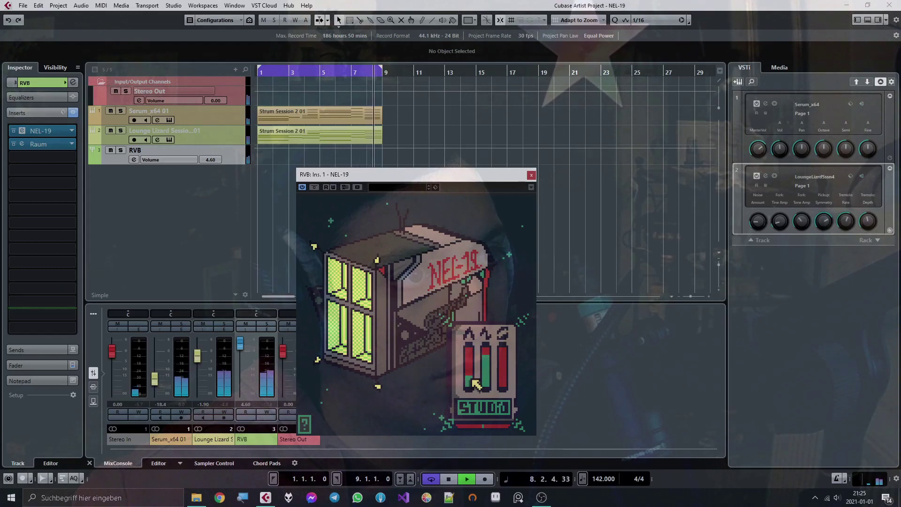
key(space)
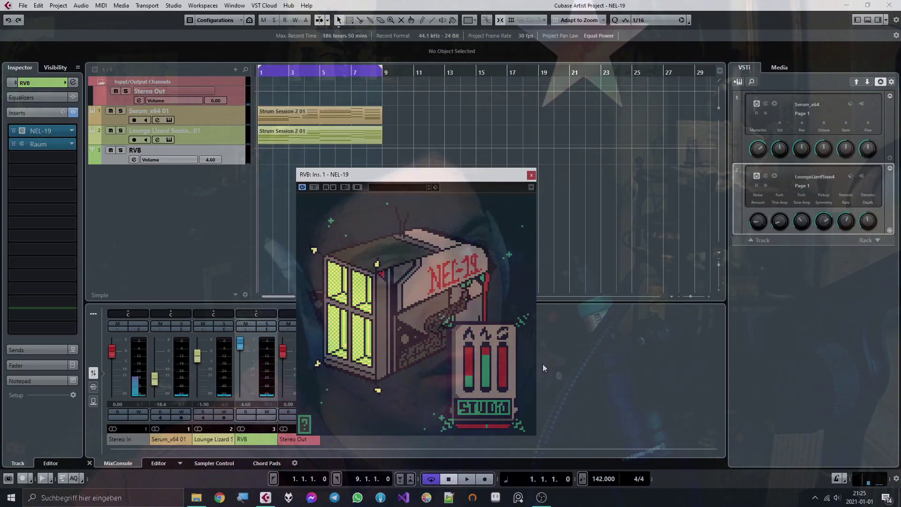
Step: Reopen Raum, set its Modulation to 0.0 % and close it
click(22, 144)
drag(459, 353, 459, 329)
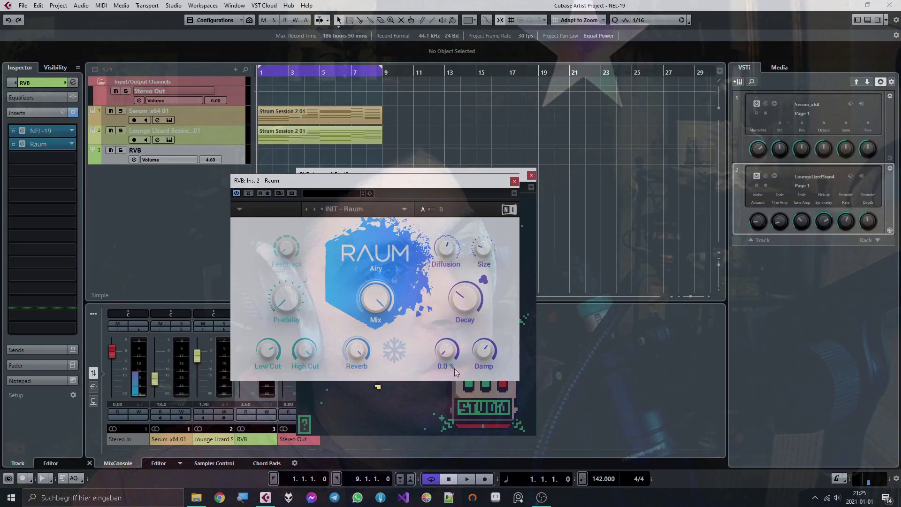
click(515, 182)
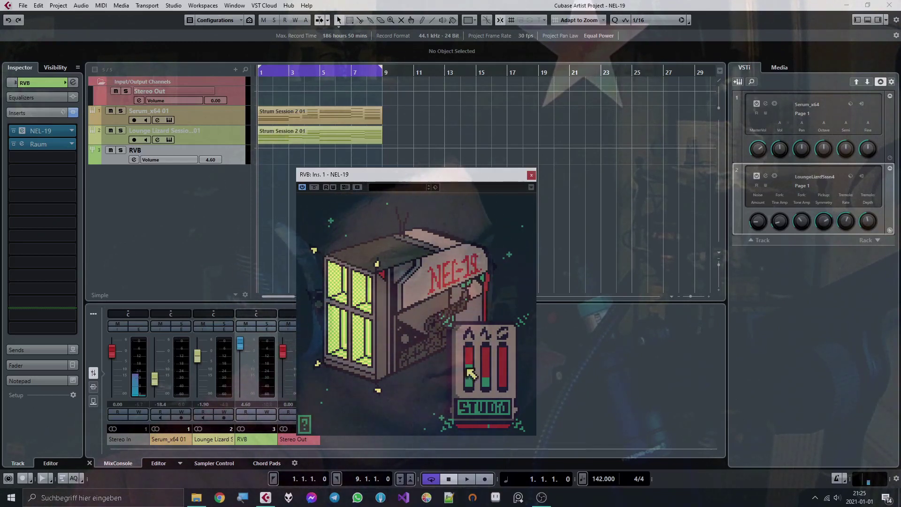
Step: Adjust NEL-19's first slider to a high setting while auditioning the loop, and stop playback
key(space)
drag(476, 389, 473, 372)
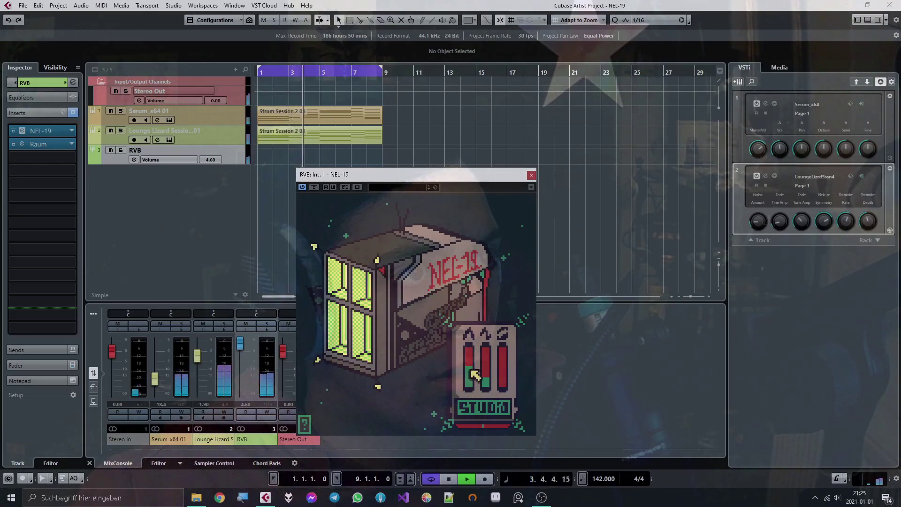
mouse_move(487, 375)
mouse_down()
mouse_move(491, 386)
mouse_move(477, 381)
mouse_up()
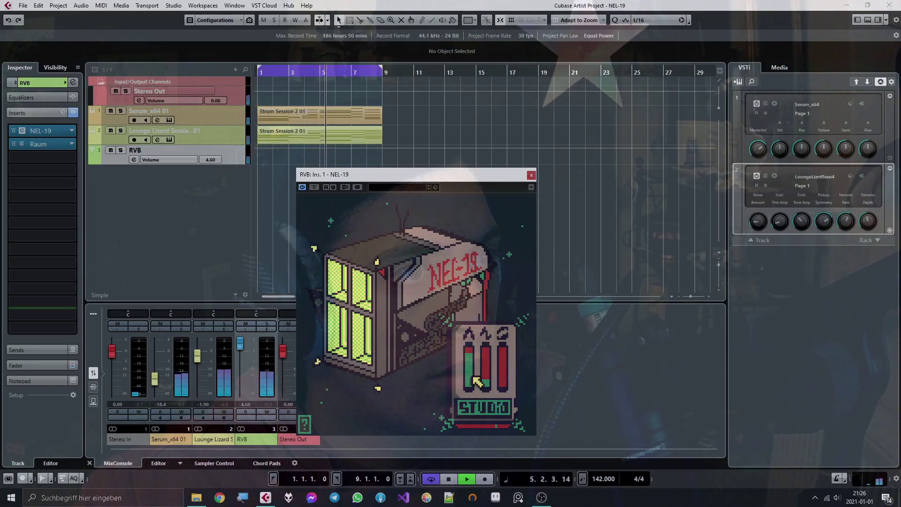
key(space)
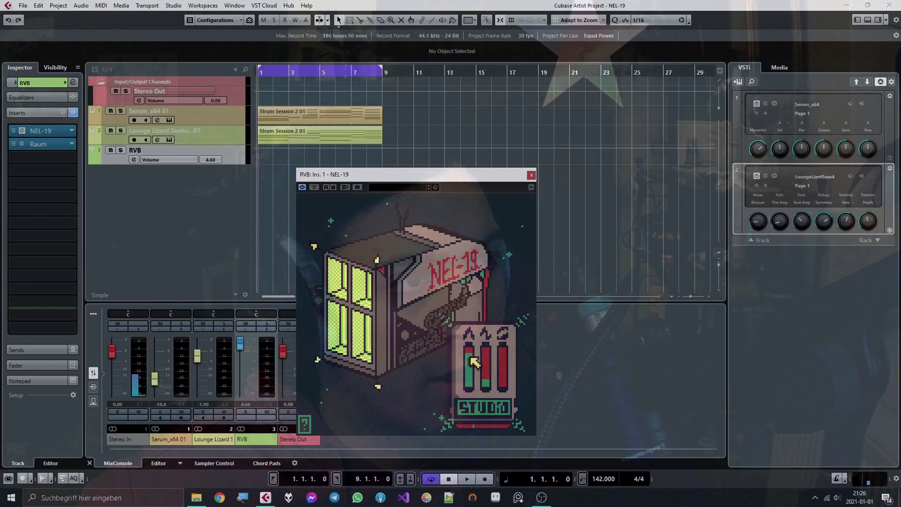
Step: Play the loop, compare the reverb with NEL-19 bypassed and re-enabled, and stop playback
key(space)
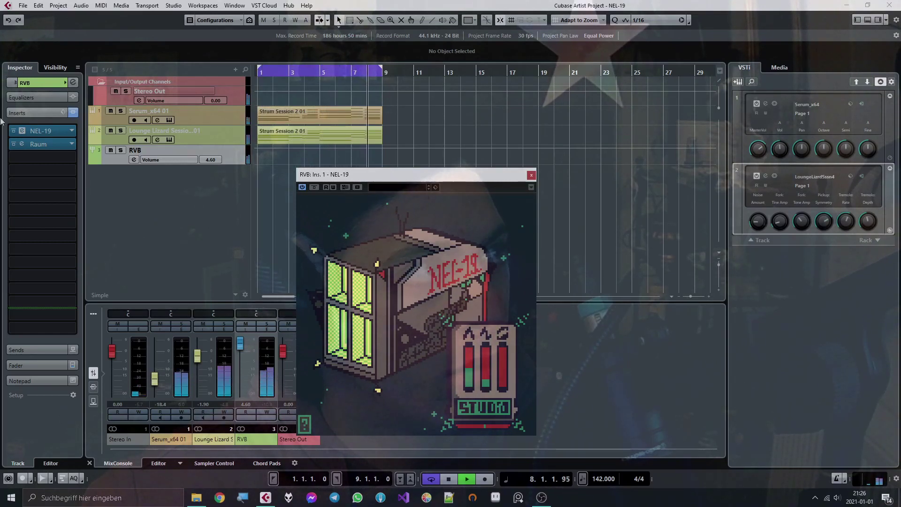
click(13, 131)
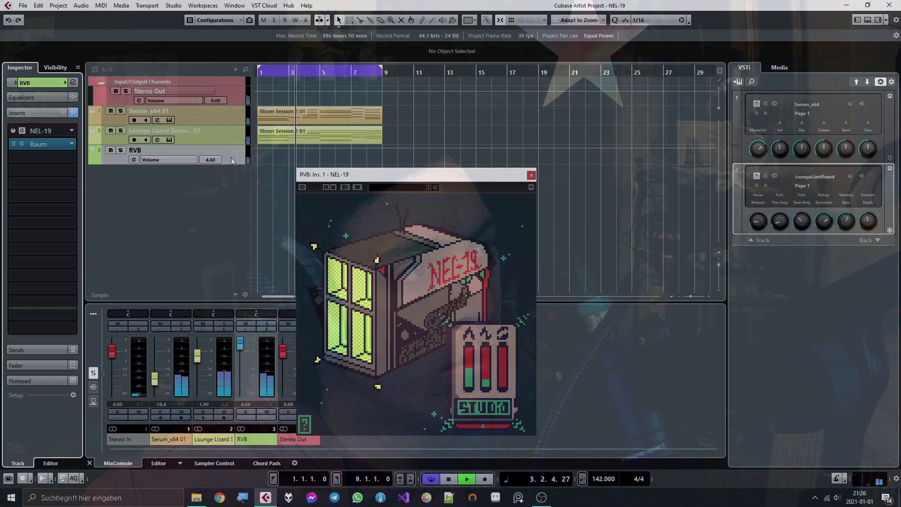
click(13, 132)
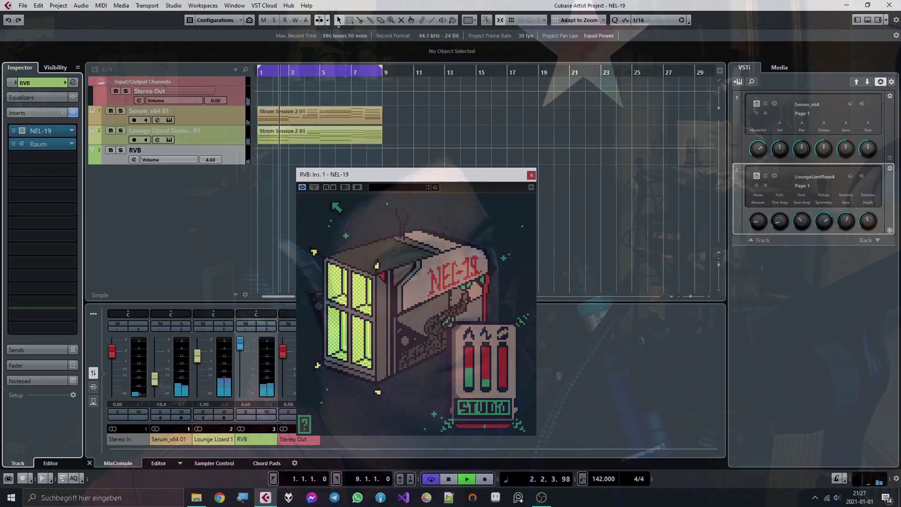
key(space)
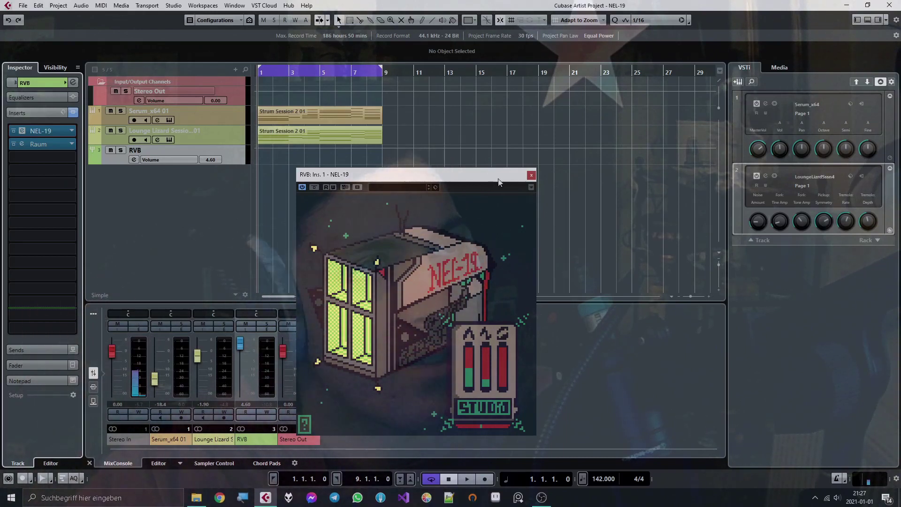
Step: Close NEL-19, and reopen the interfaces of both NEL-19 and Raum from the RVB group's inserts
click(532, 175)
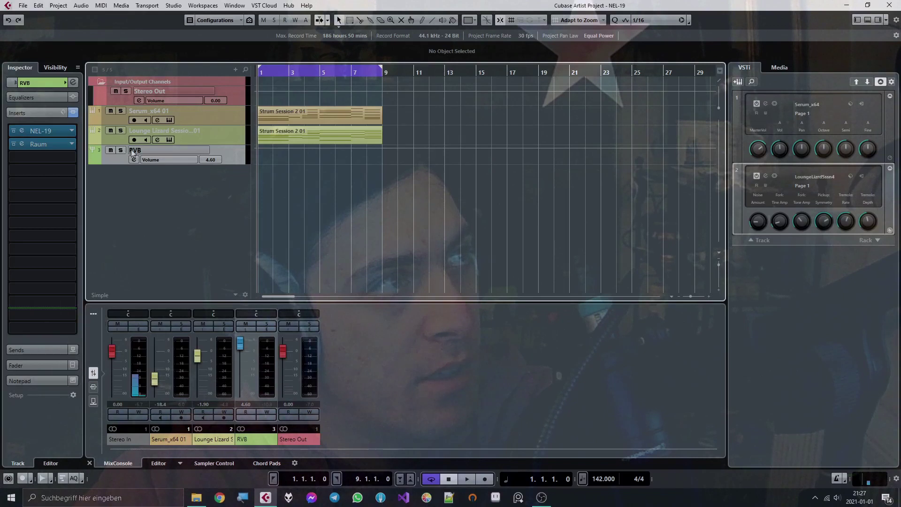
click(49, 131)
click(46, 144)
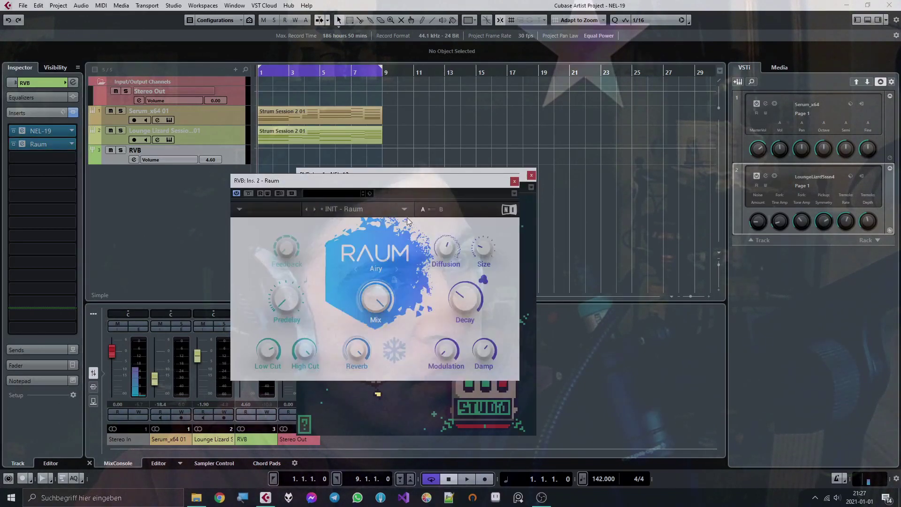